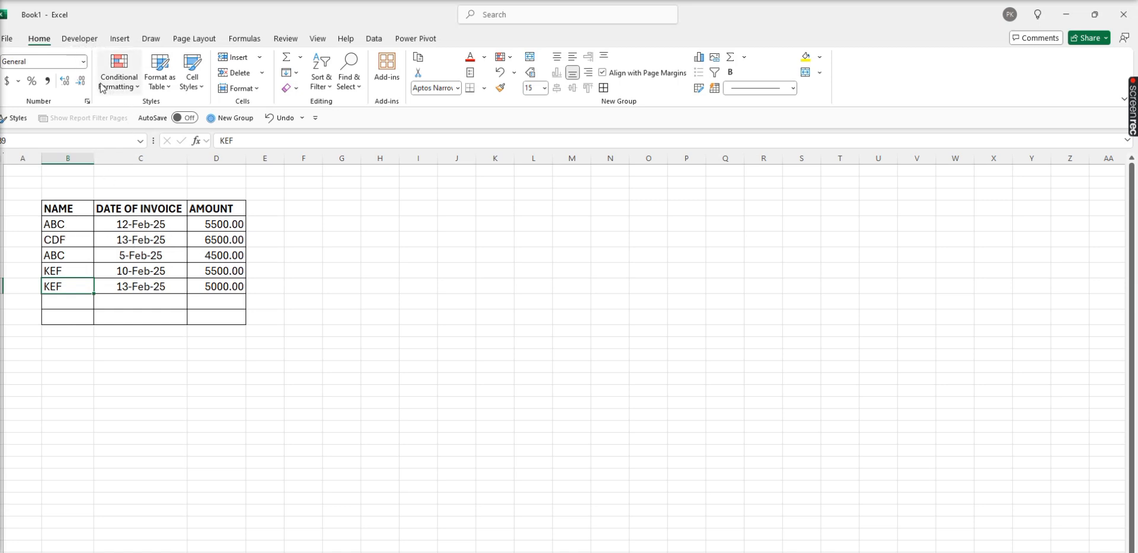
Step: Select the five filled invoice rows across the NAME, DATE OF INVOICE and AMOUNT columns, without the headers
left_click_drag(64, 224, 217, 288)
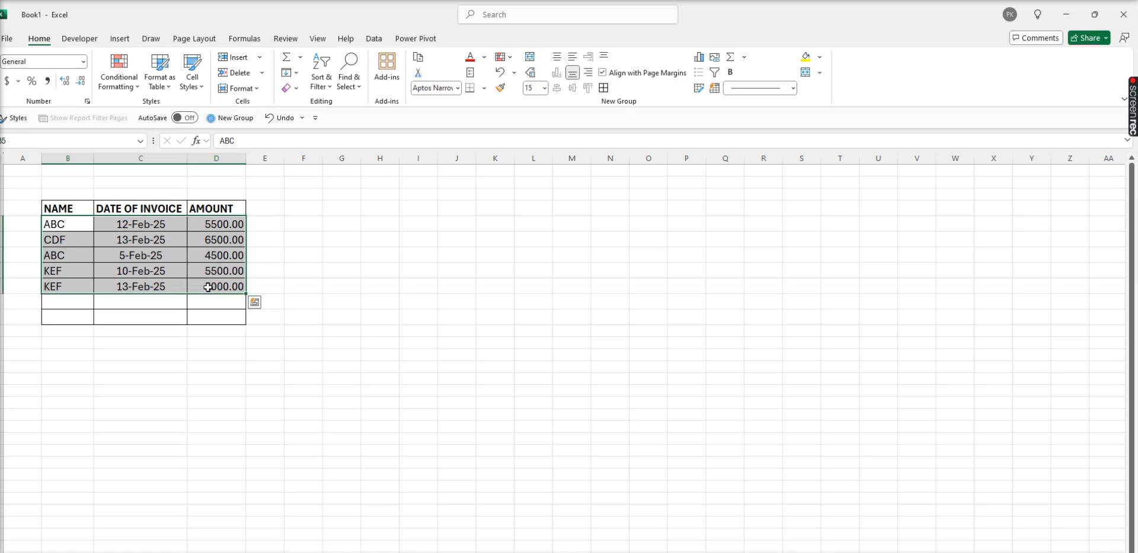
left_click(131, 89)
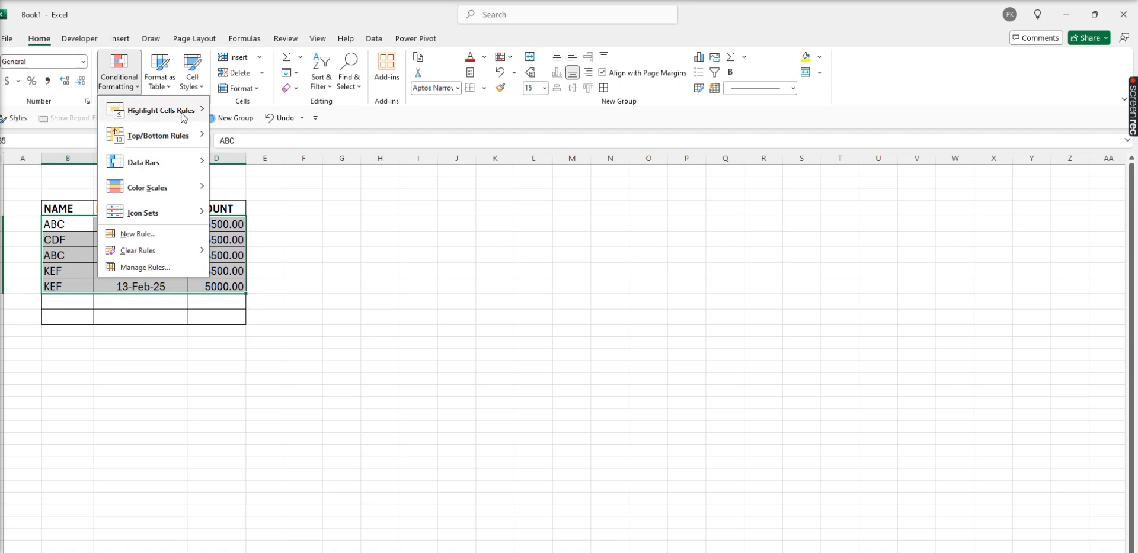
mouse_move(183, 112)
left_click(259, 113)
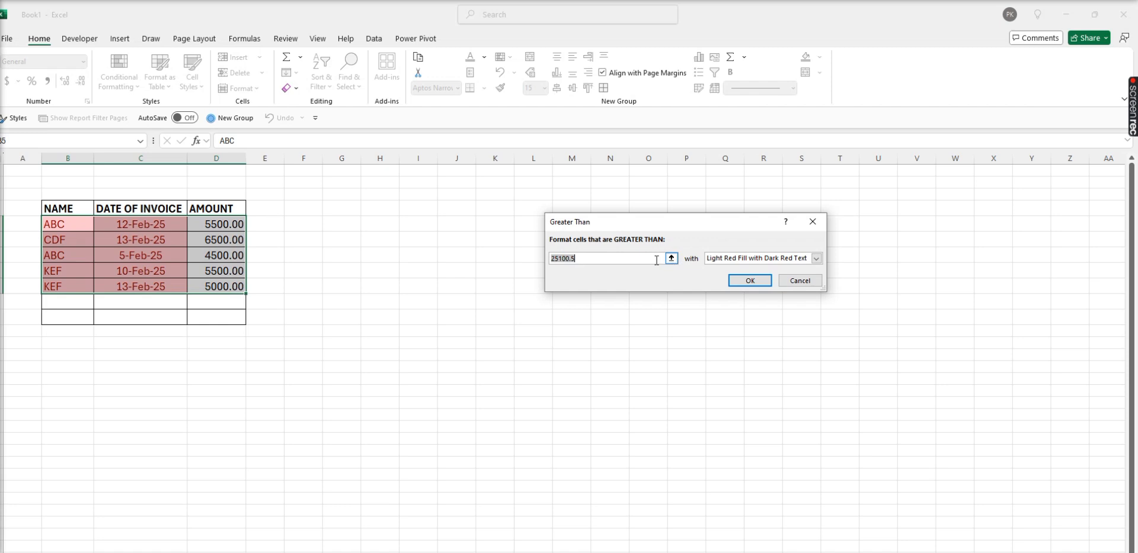
left_click(801, 282)
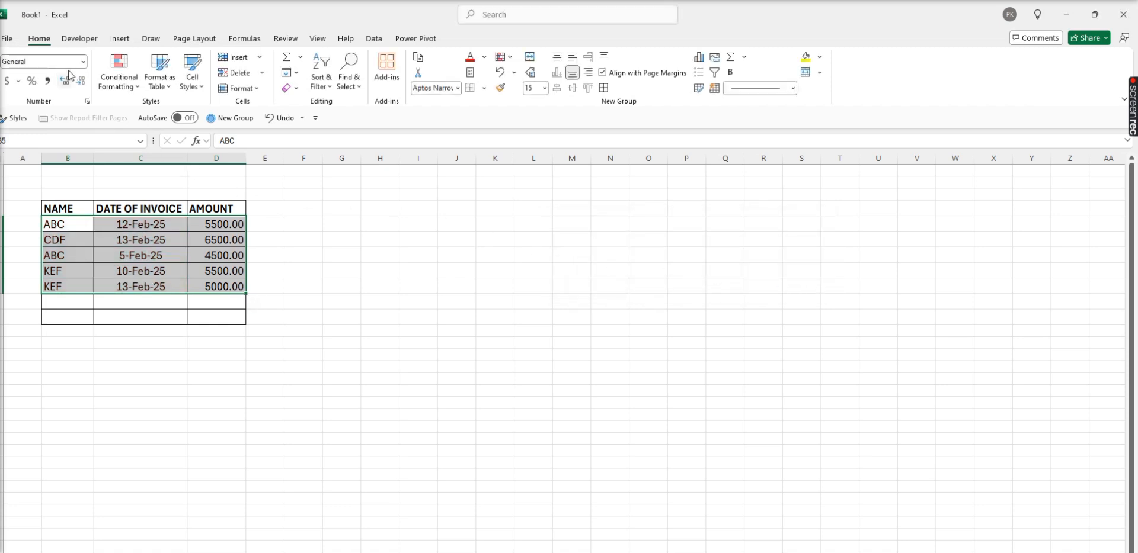
Step: Try a Less Than highlight rule on the selected invoice rows, with threshold 5000 and the Red Text format
left_click(116, 83)
mouse_move(172, 136)
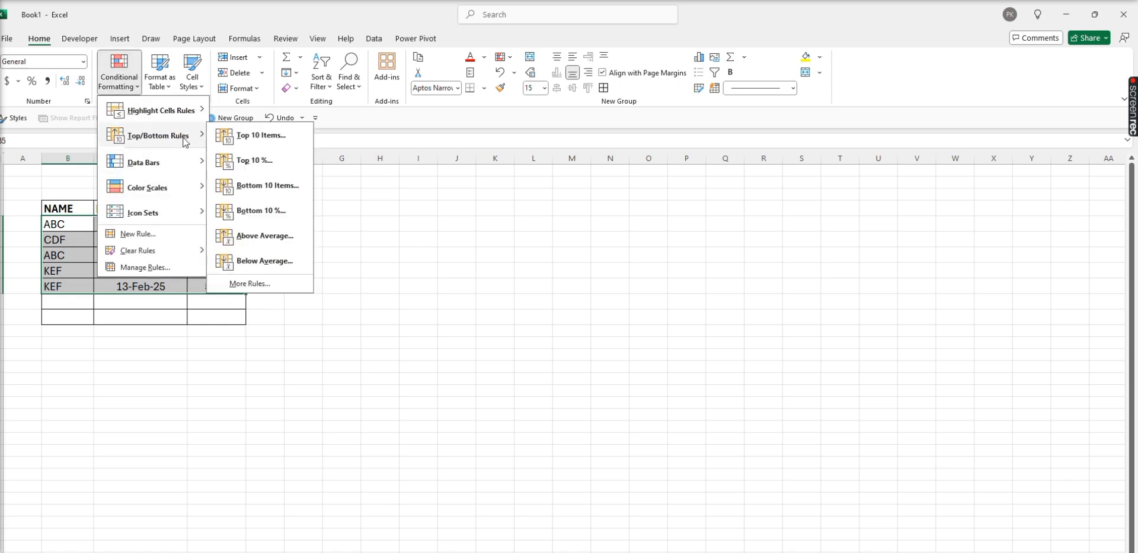
mouse_move(201, 118)
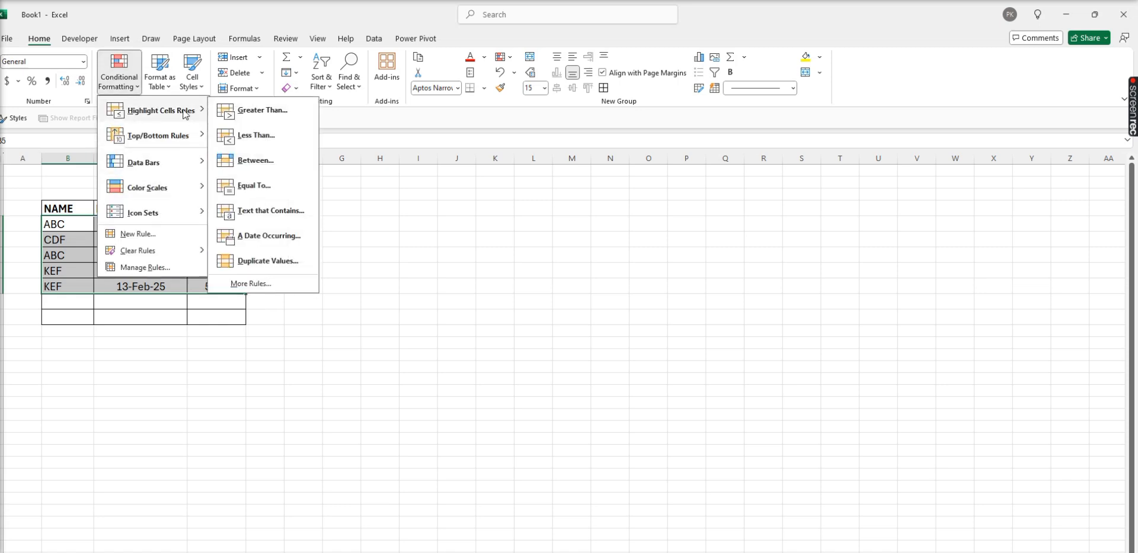
left_click(256, 142)
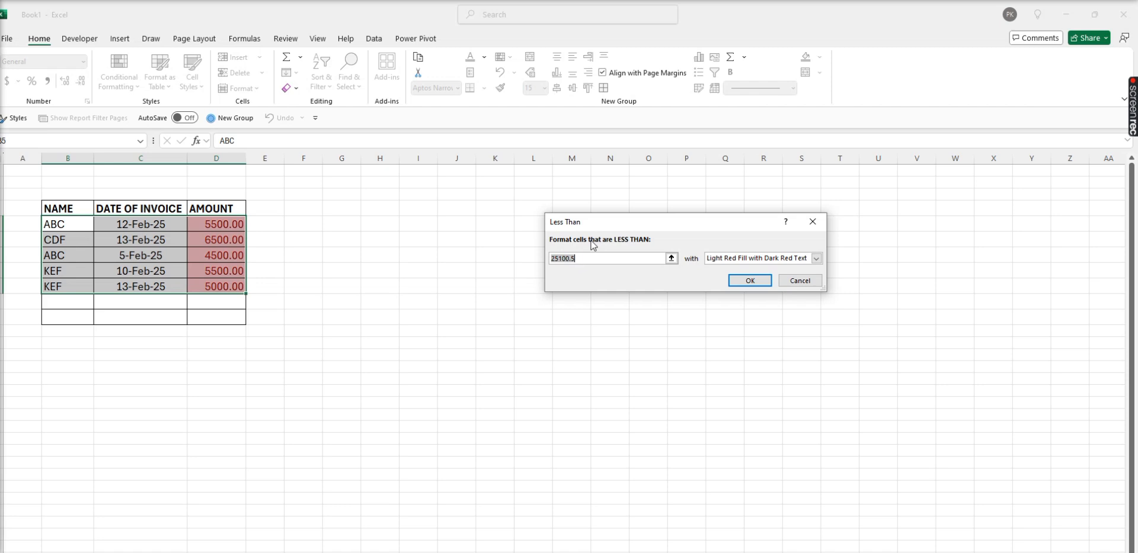
type("500")
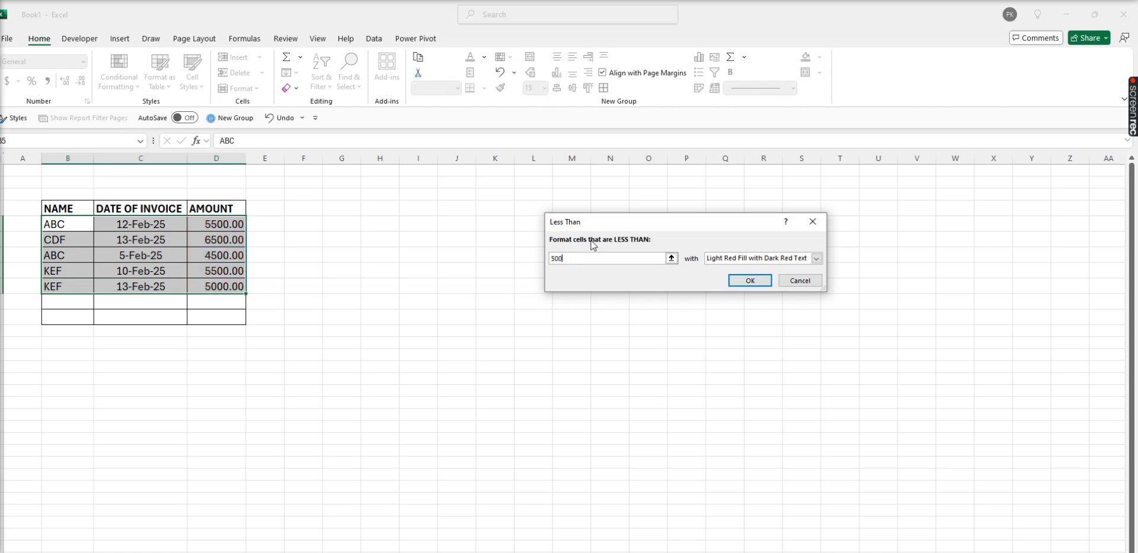
type("0")
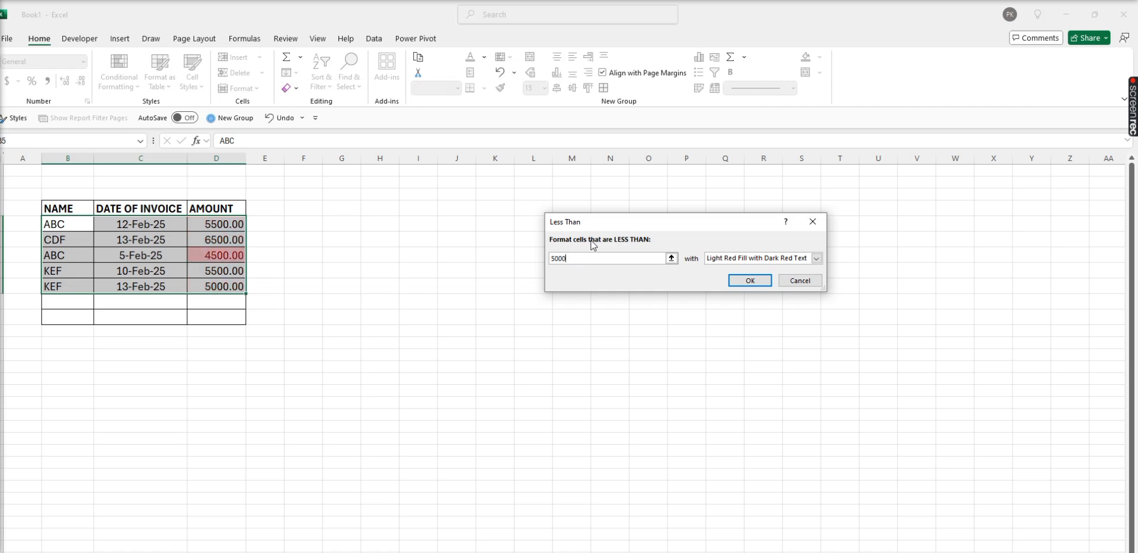
left_click(777, 259)
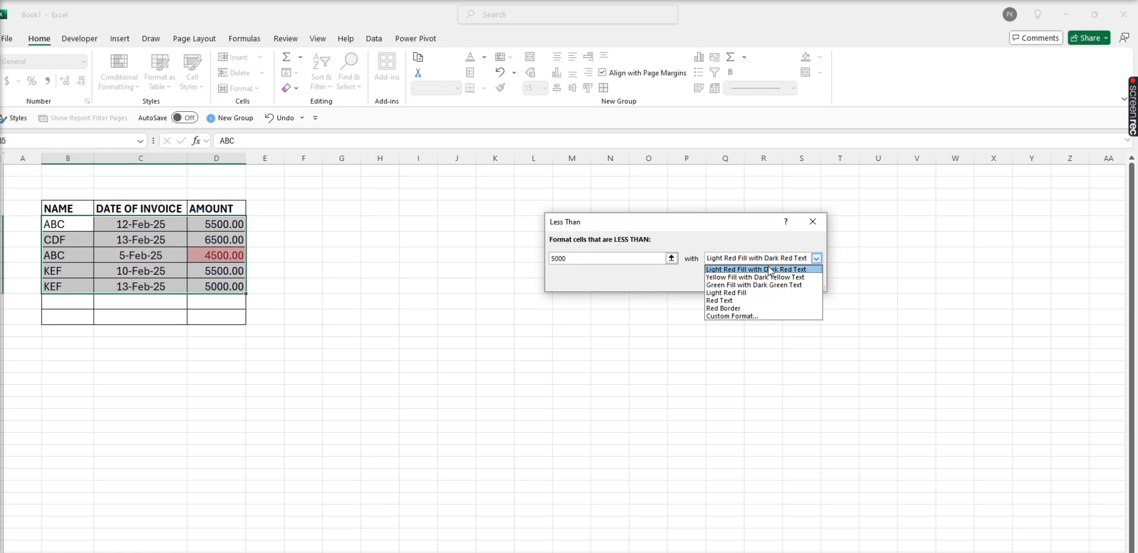
left_click(748, 301)
Step: Give the Less Than rule a custom format with bold font and a dark blue fill
left_click(816, 258)
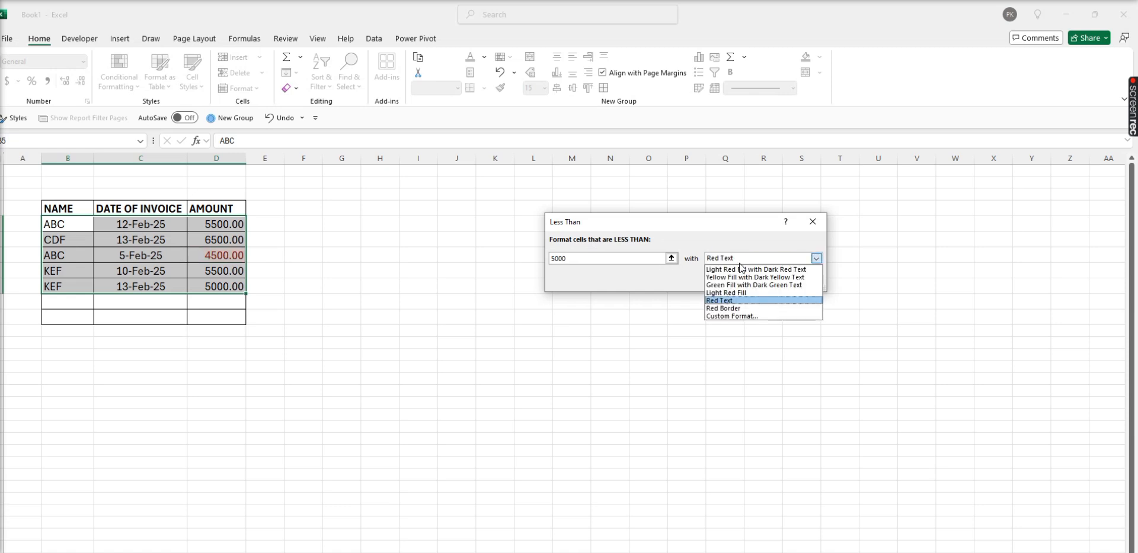
left_click(736, 324)
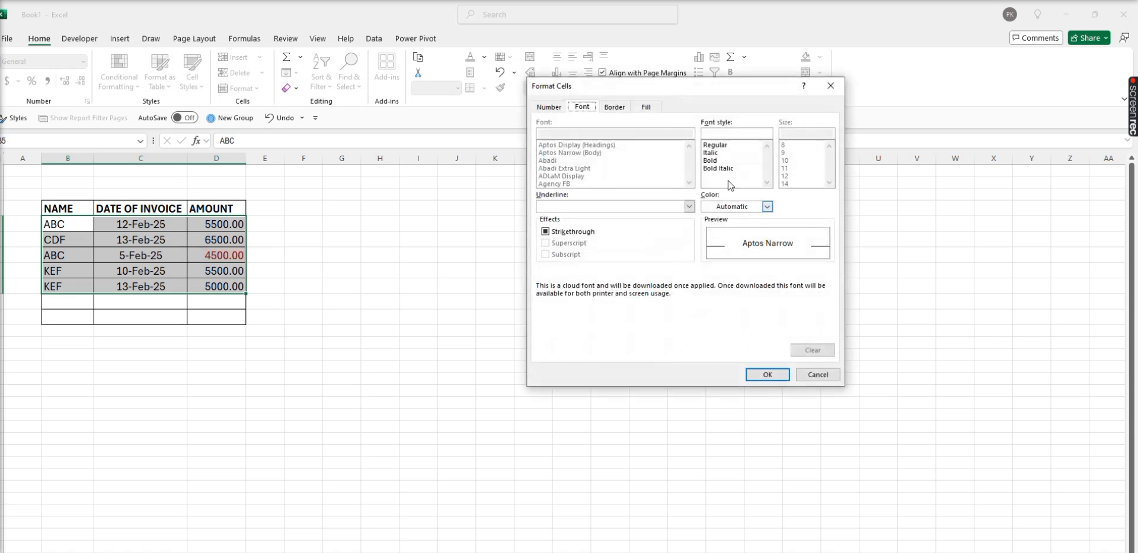
left_click(719, 160)
left_click(647, 107)
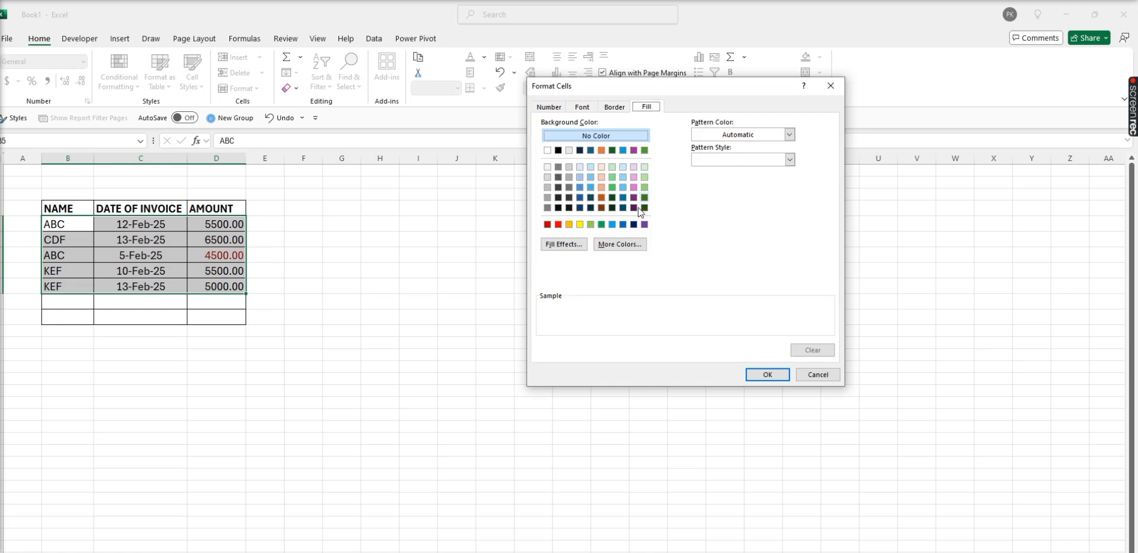
left_click(634, 224)
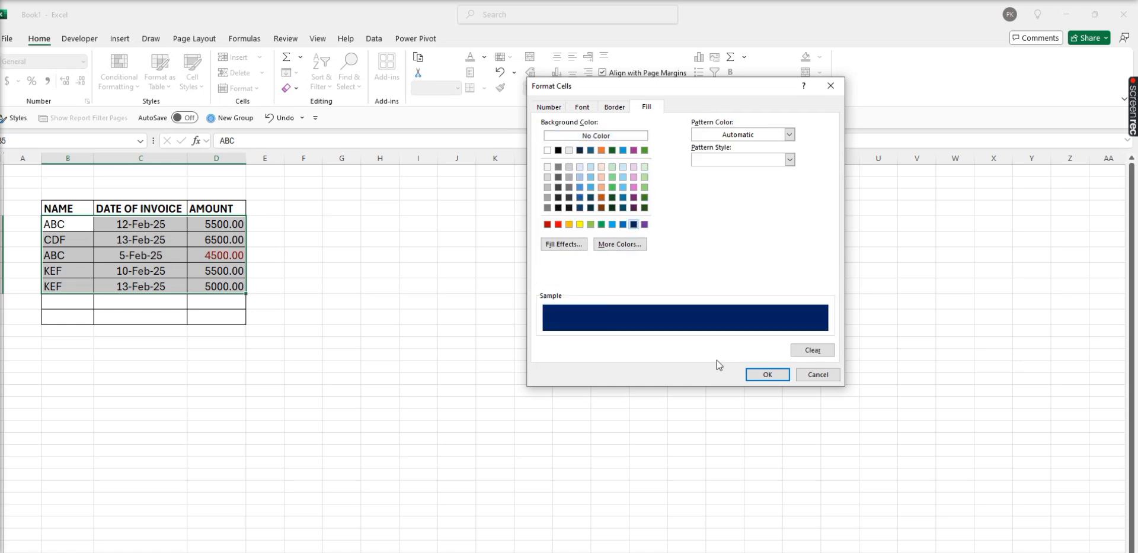
left_click(765, 374)
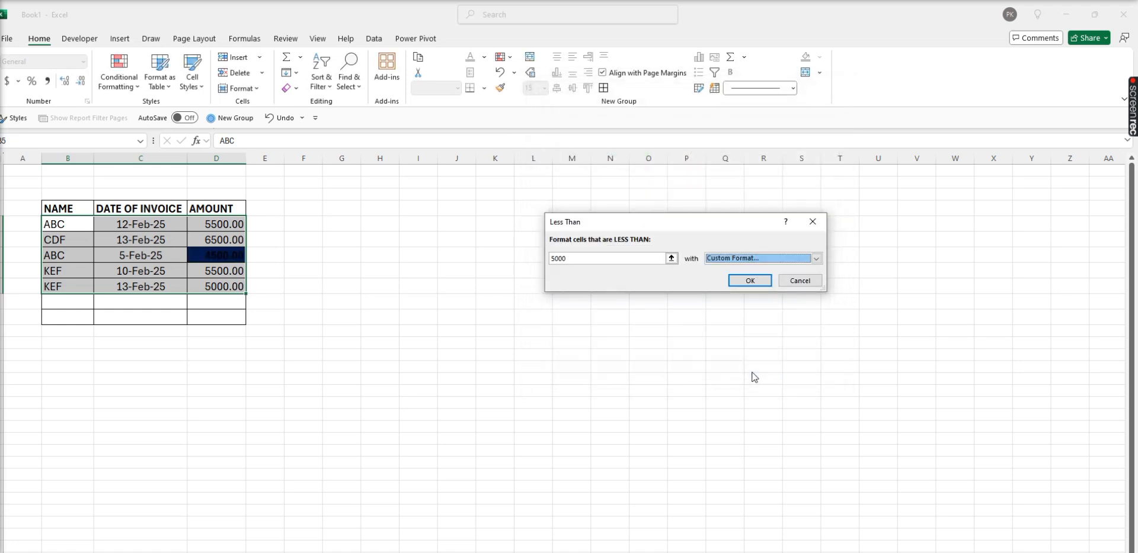
Step: Change the custom format's font color to white, then cancel the Less Than rule
left_click(744, 260)
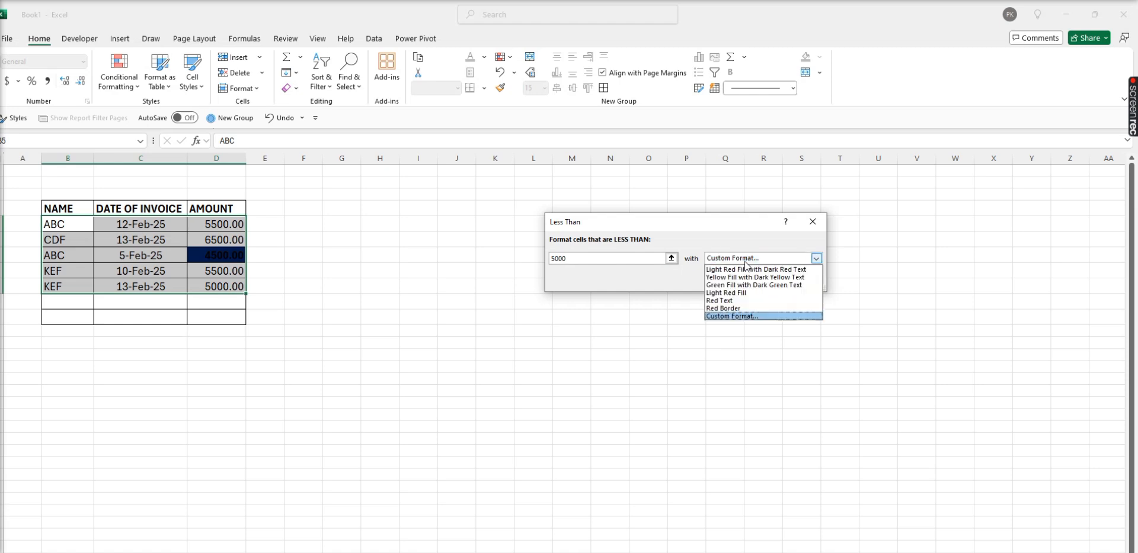
left_click(741, 317)
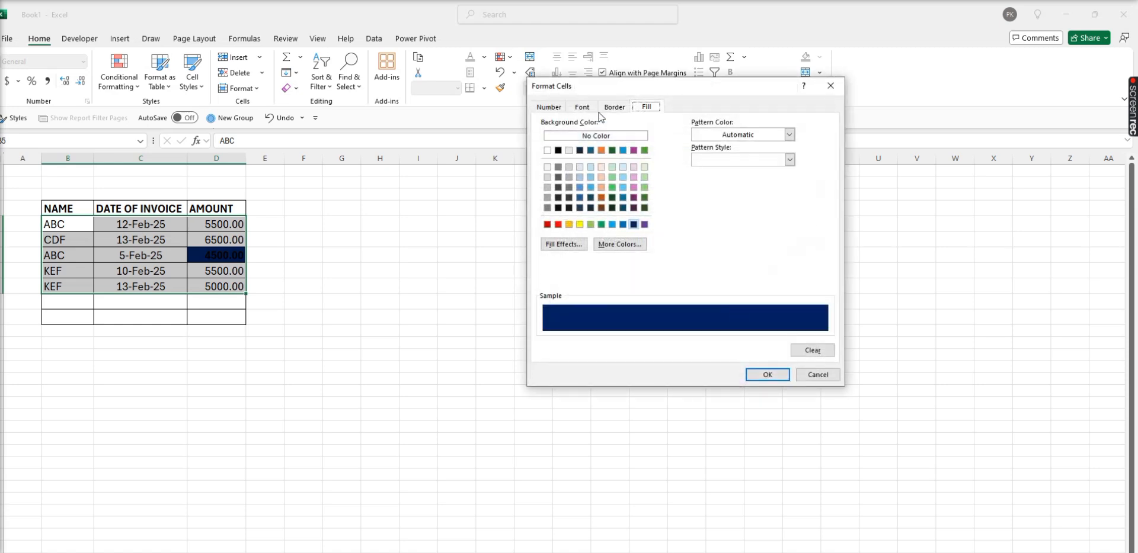
left_click(582, 107)
left_click(711, 208)
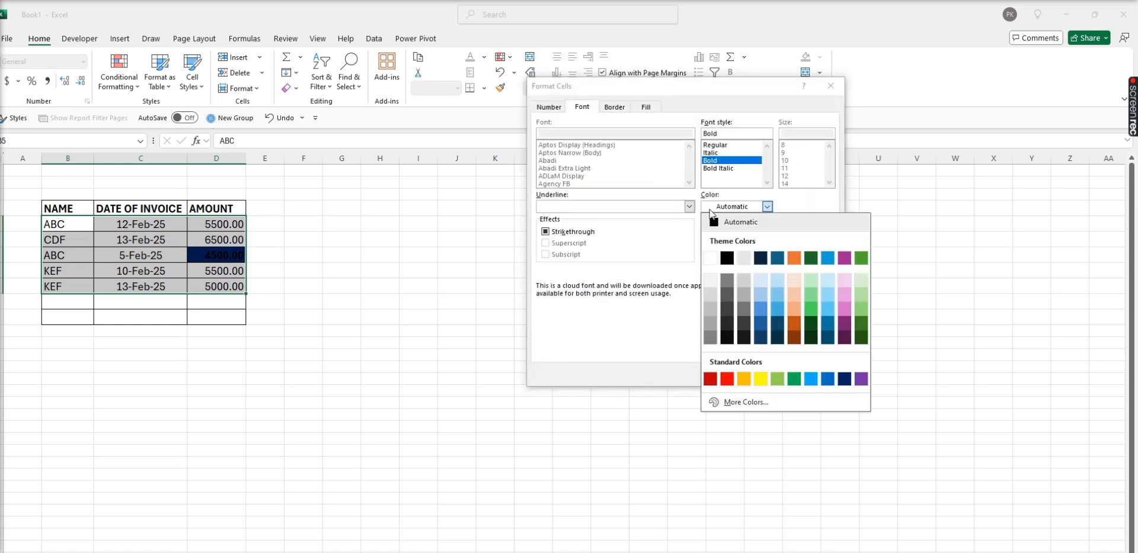
left_click(711, 258)
left_click(765, 375)
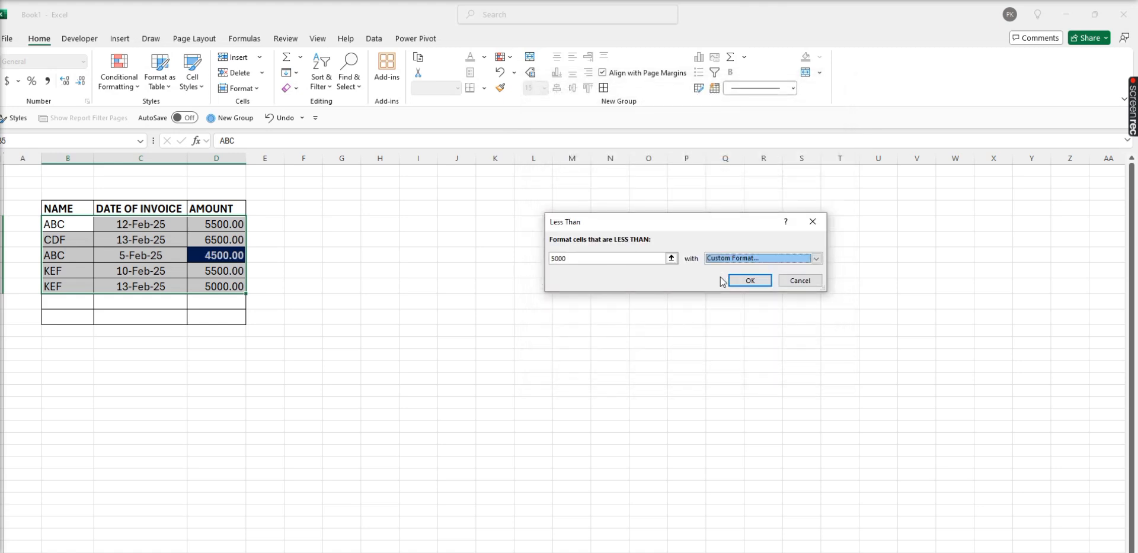
left_click(800, 280)
Step: Preview a Text That Contains rule for "C" with Yellow Fill with Dark Yellow Text, and cancel it
left_click(119, 74)
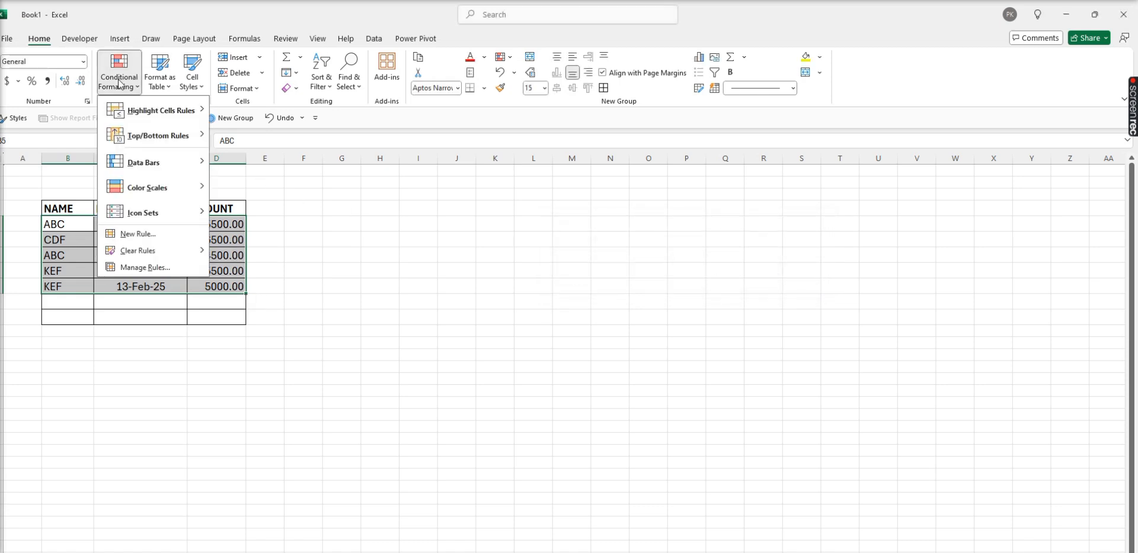
mouse_move(167, 113)
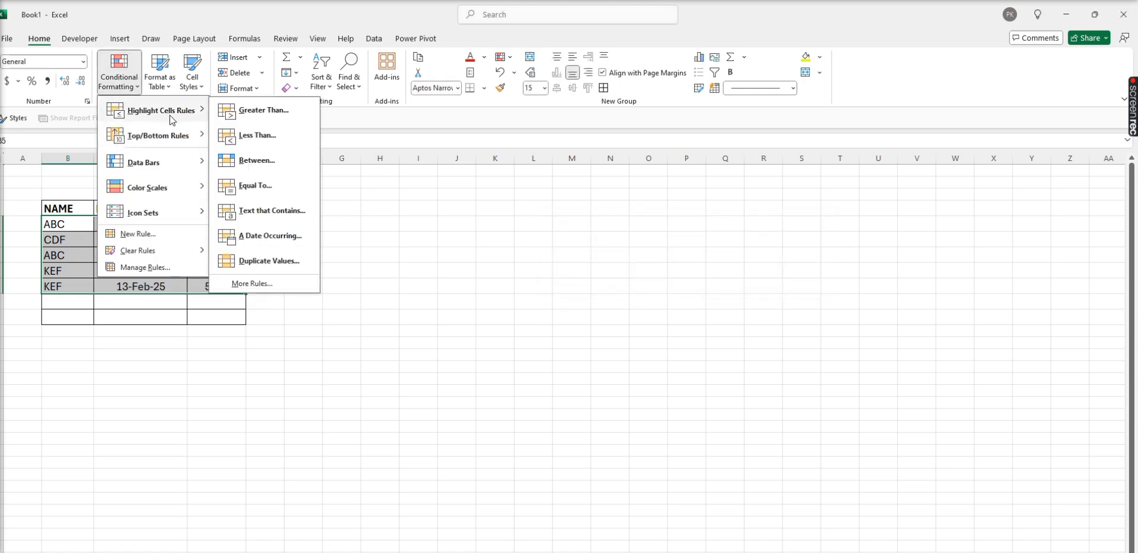
left_click(282, 214)
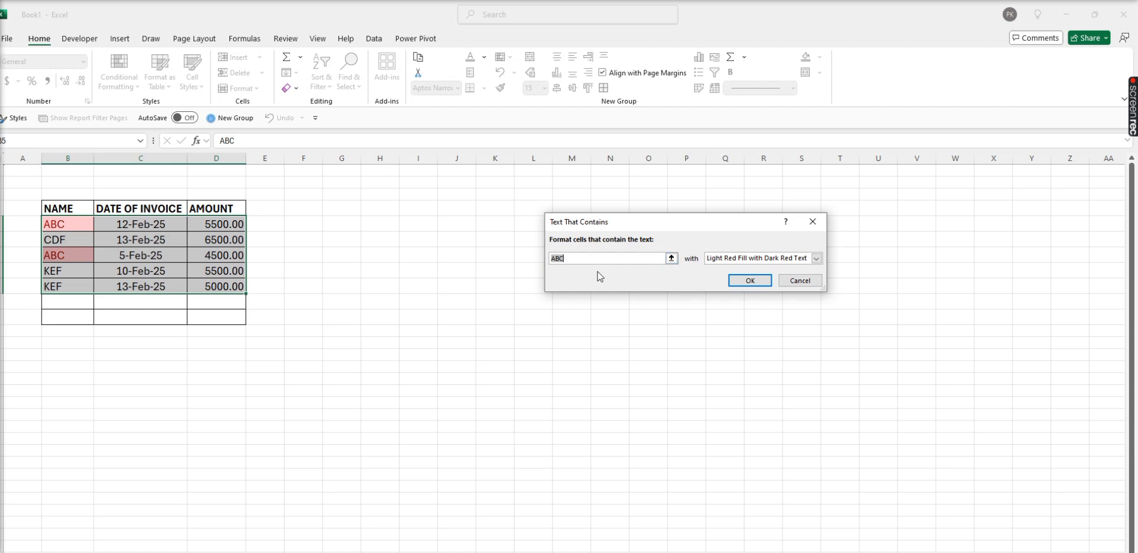
type("C")
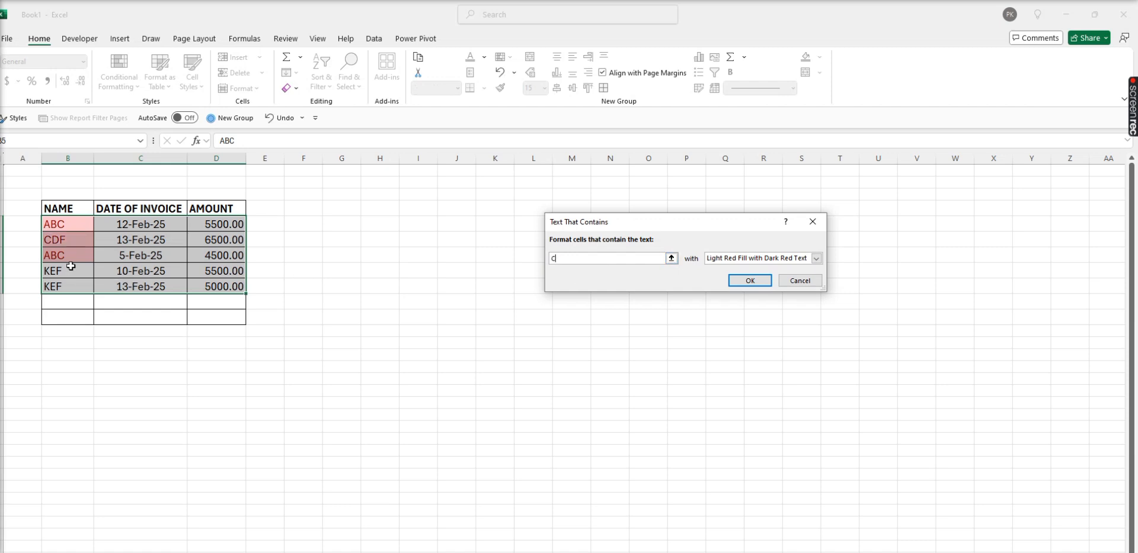
left_click(749, 258)
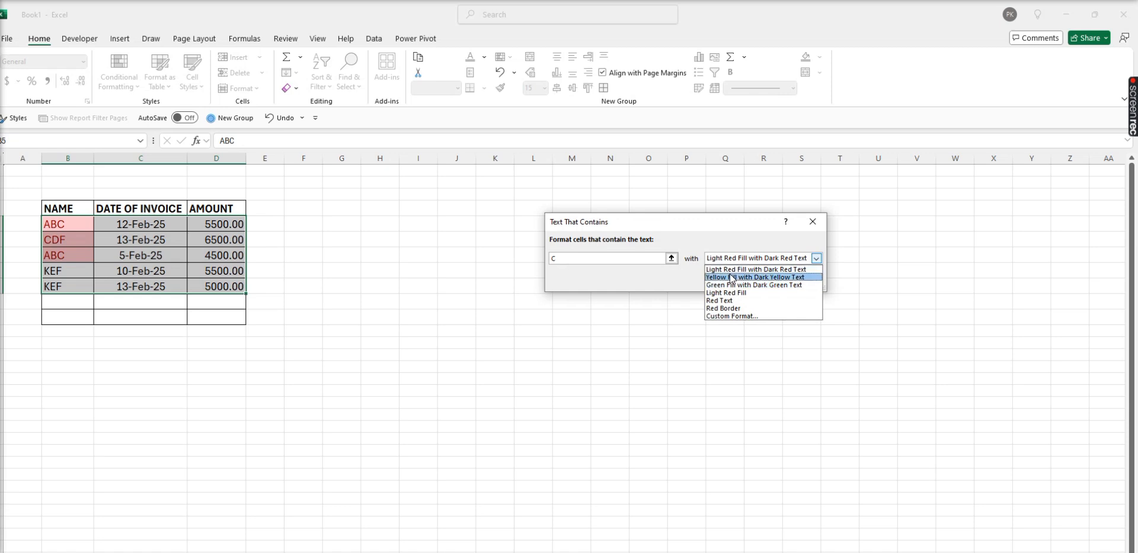
left_click(733, 277)
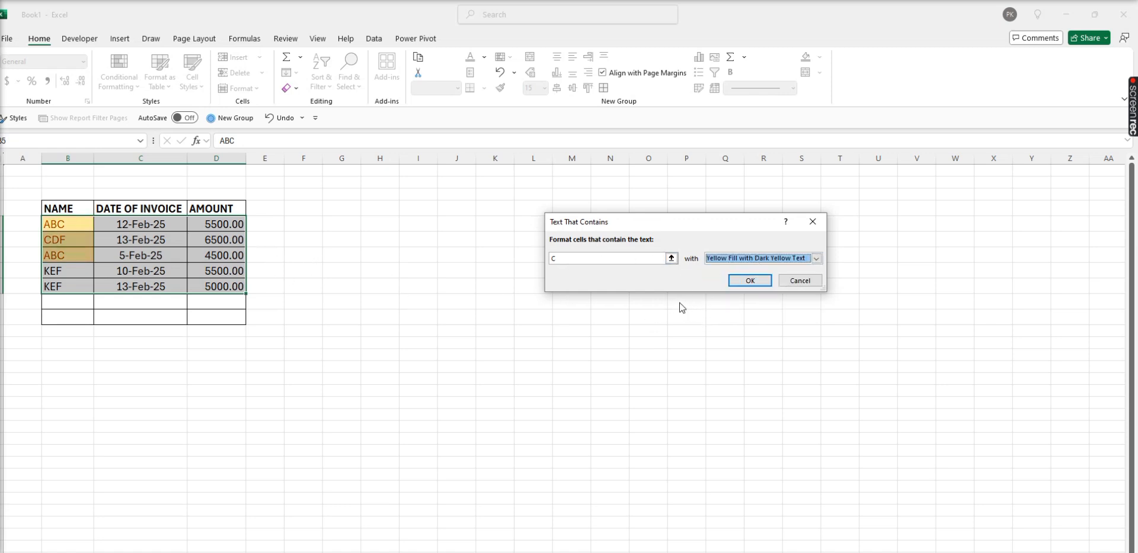
left_click(796, 283)
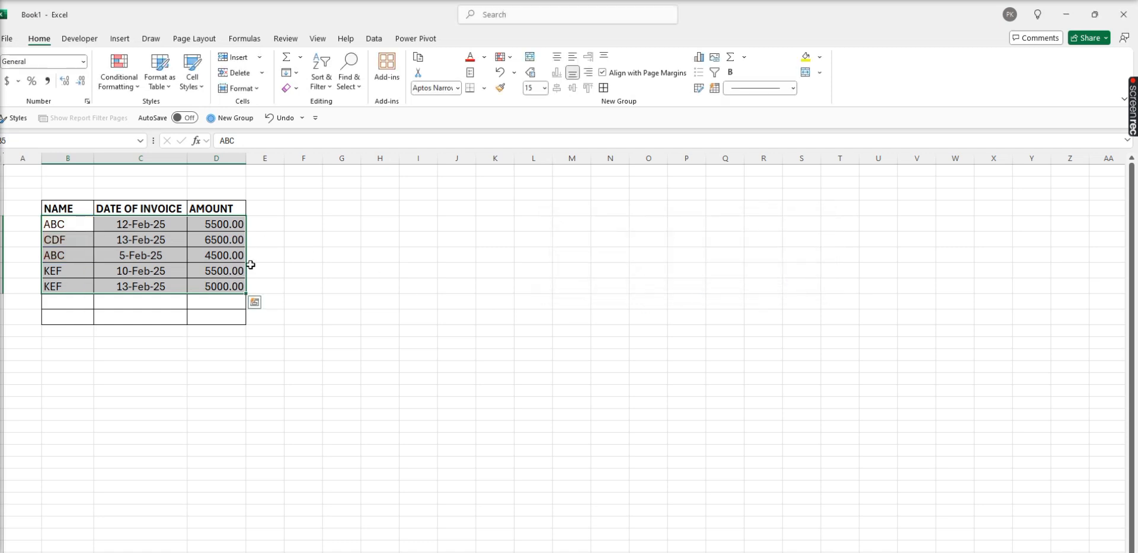
Step: Start a new formula-based conditional formatting rule for the selected invoice rows with the formula =ISODD(ROW())
left_click(119, 72)
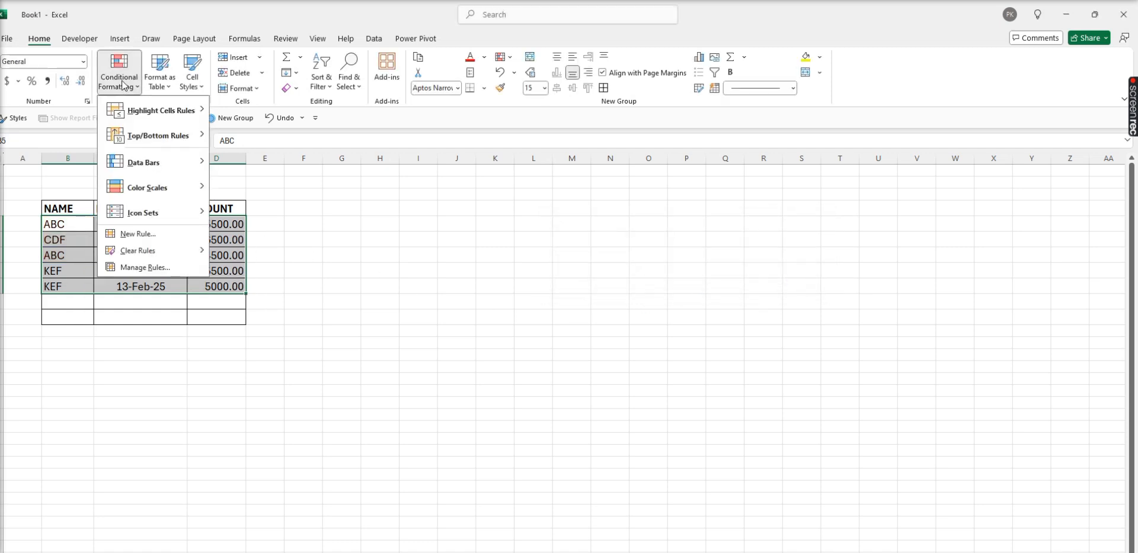
left_click(151, 236)
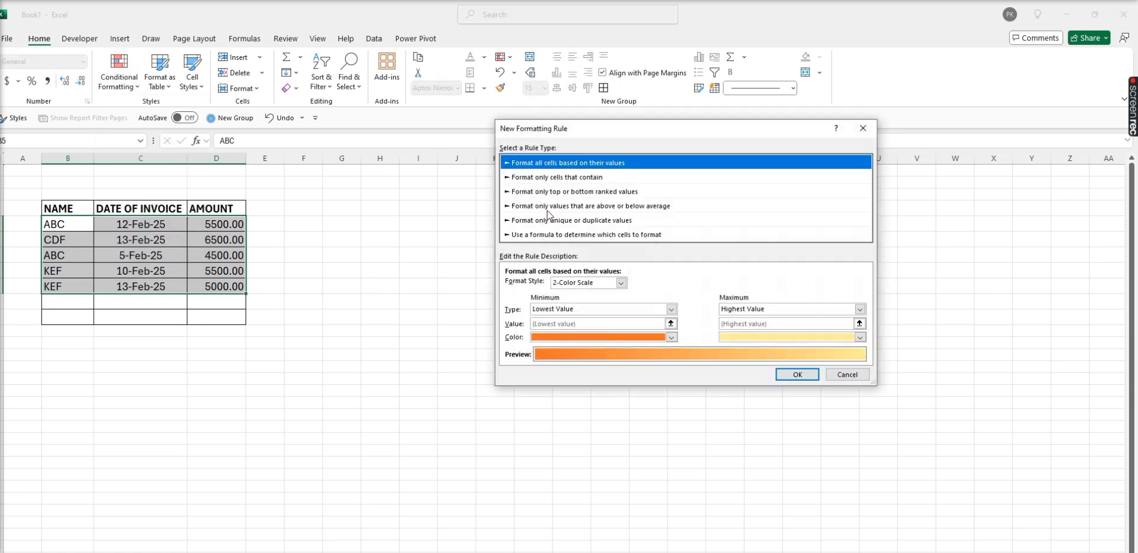
left_click(563, 235)
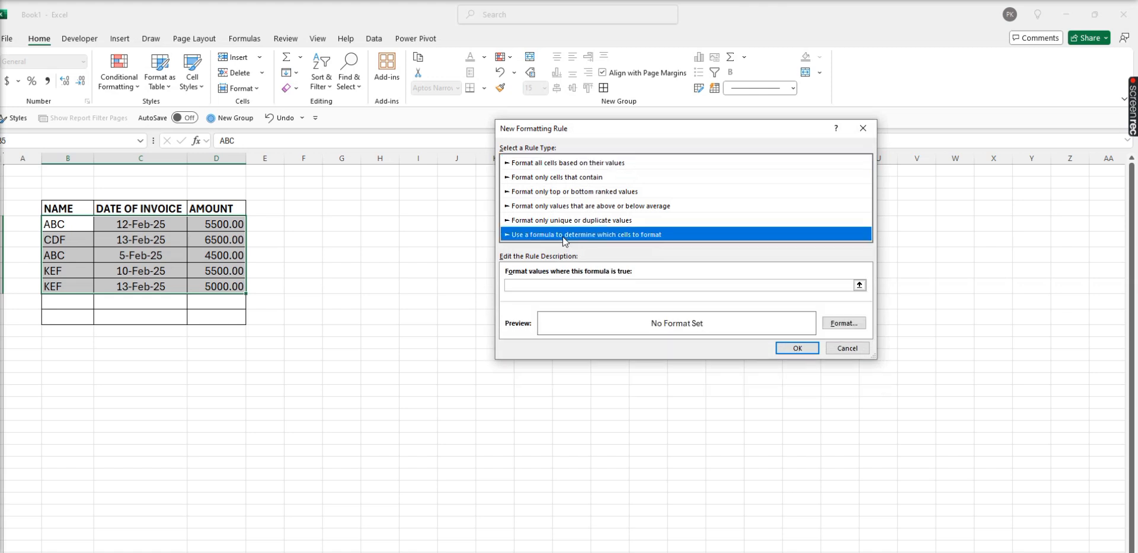
left_click(530, 286)
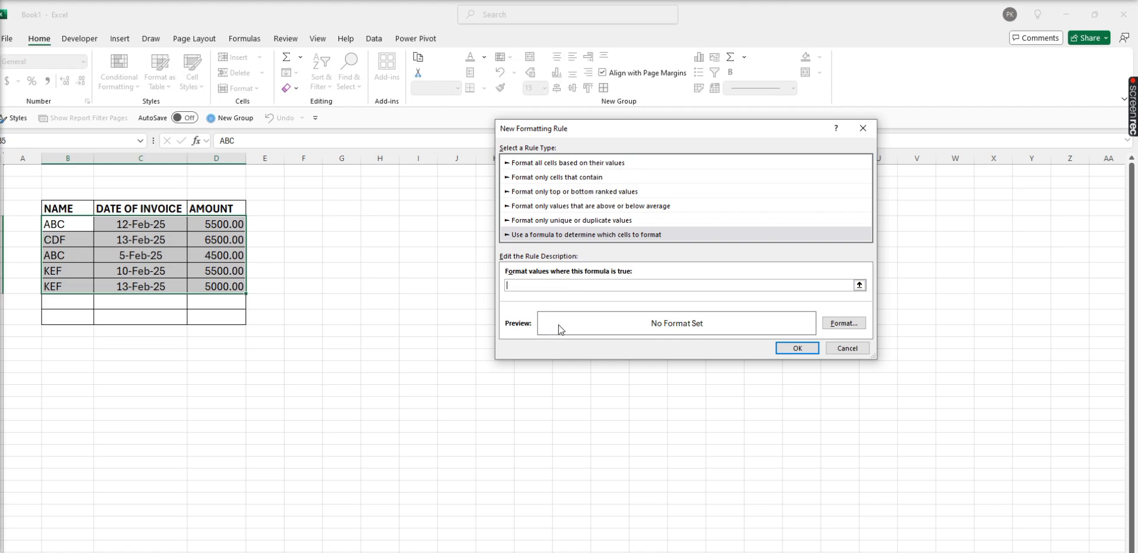
type("=ISODD")
type("(ROW(")
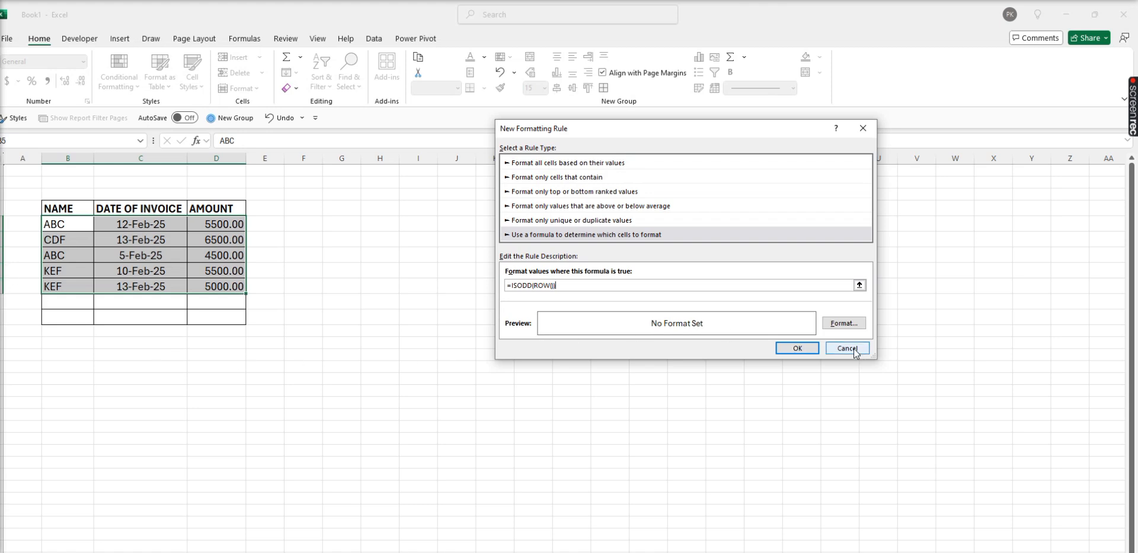
Step: Give the =ISODD(ROW()) formatting rule a light gray background fill
left_click(855, 323)
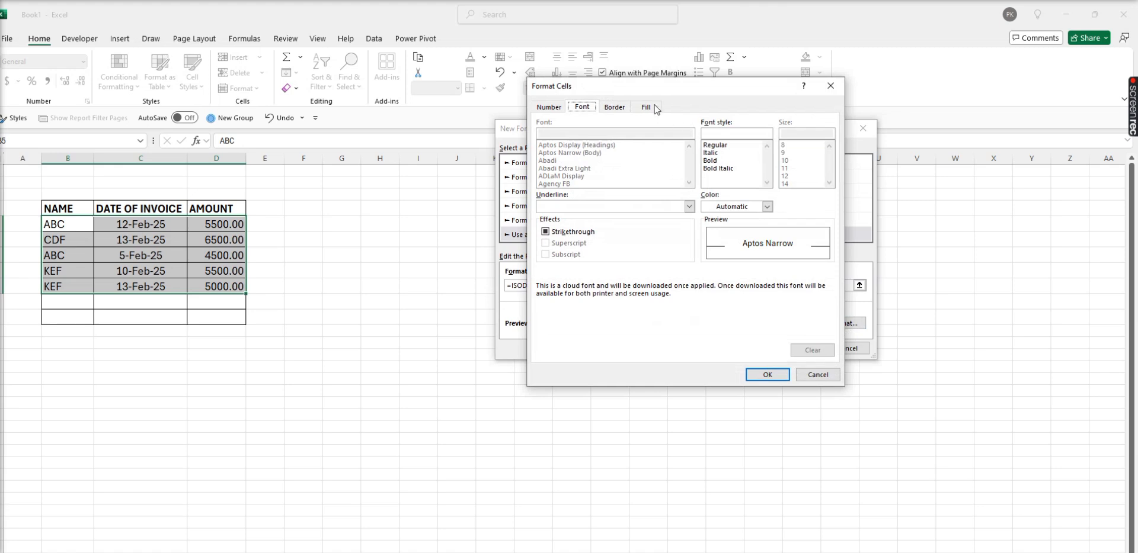
left_click(647, 107)
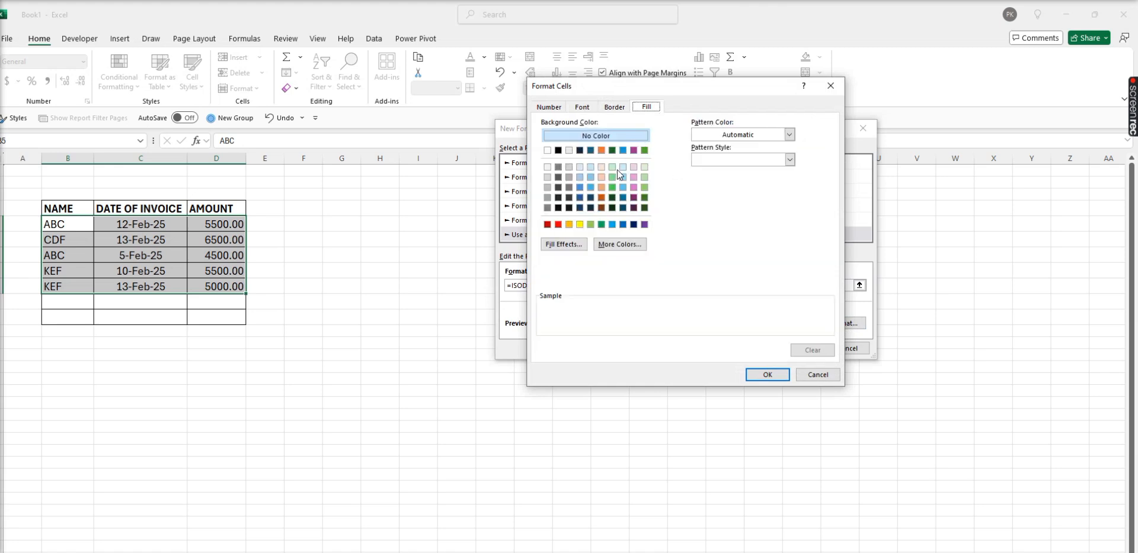
left_click(568, 166)
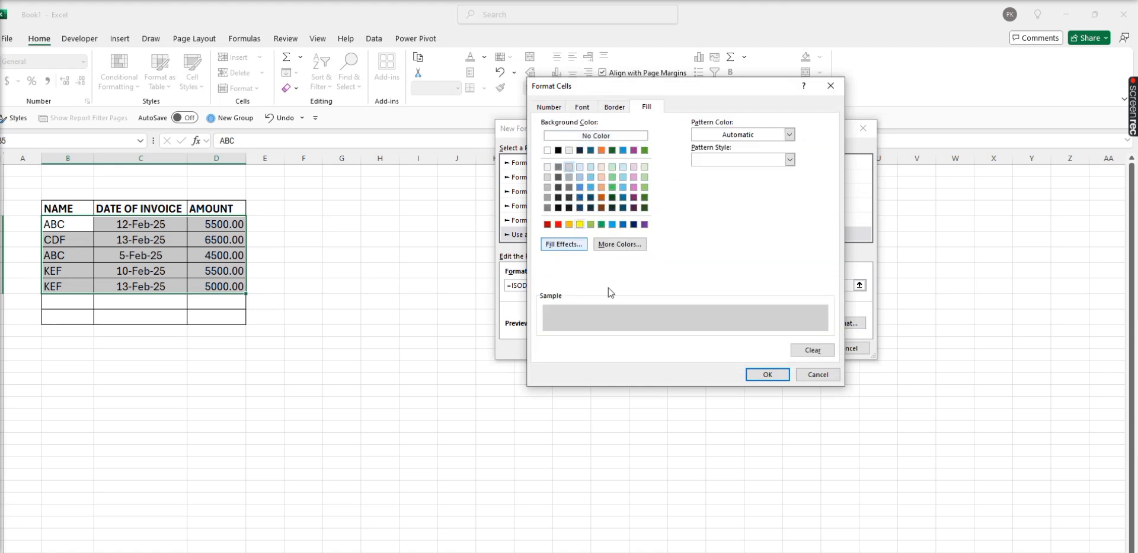
left_click(768, 375)
Step: Add bold font to the odd-row rule's format and apply the rule to the selected invoice rows
left_click(856, 323)
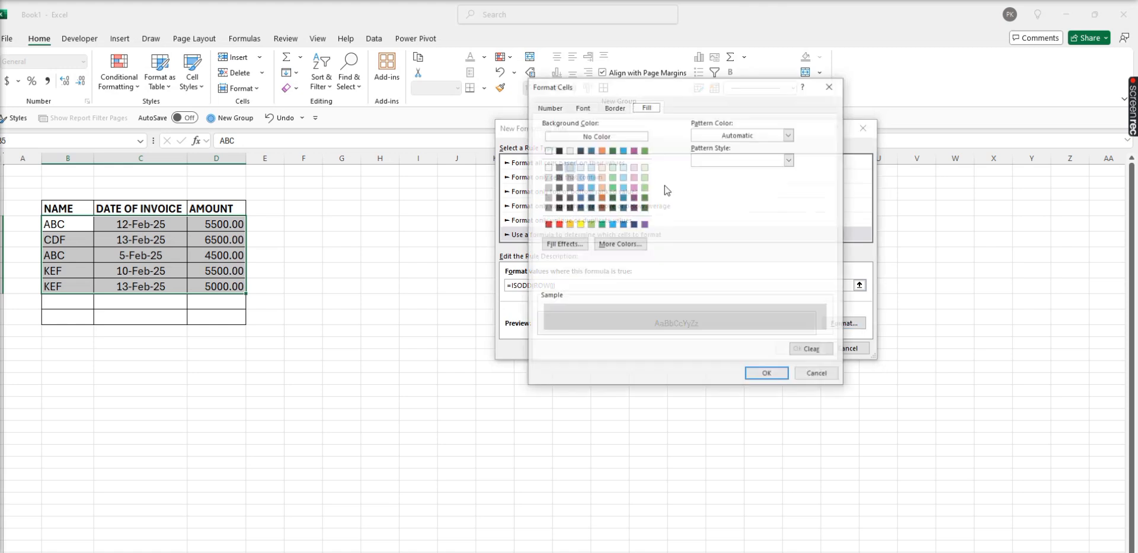
left_click(587, 107)
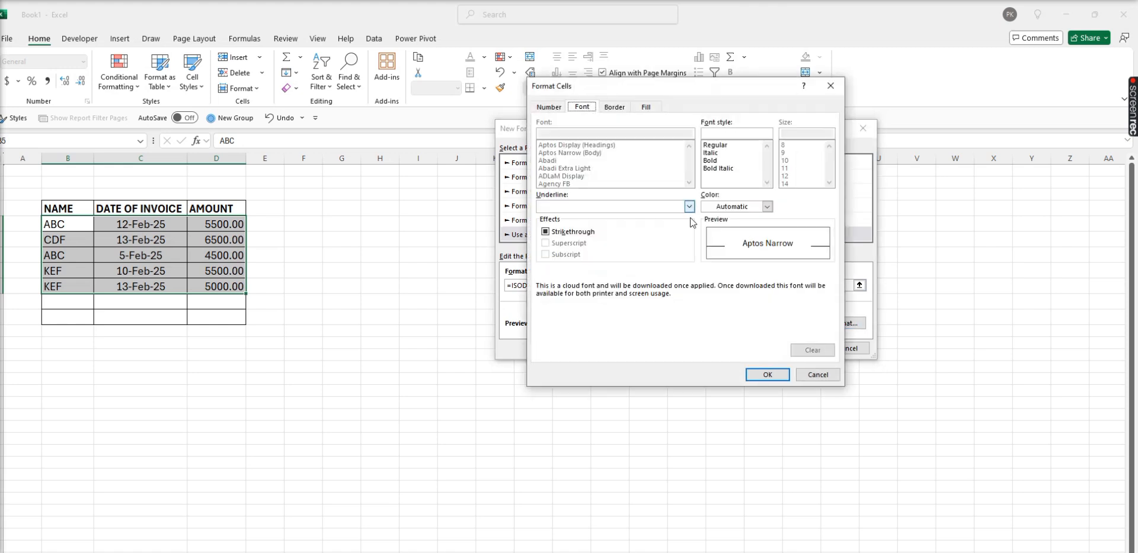
left_click(722, 161)
left_click(766, 377)
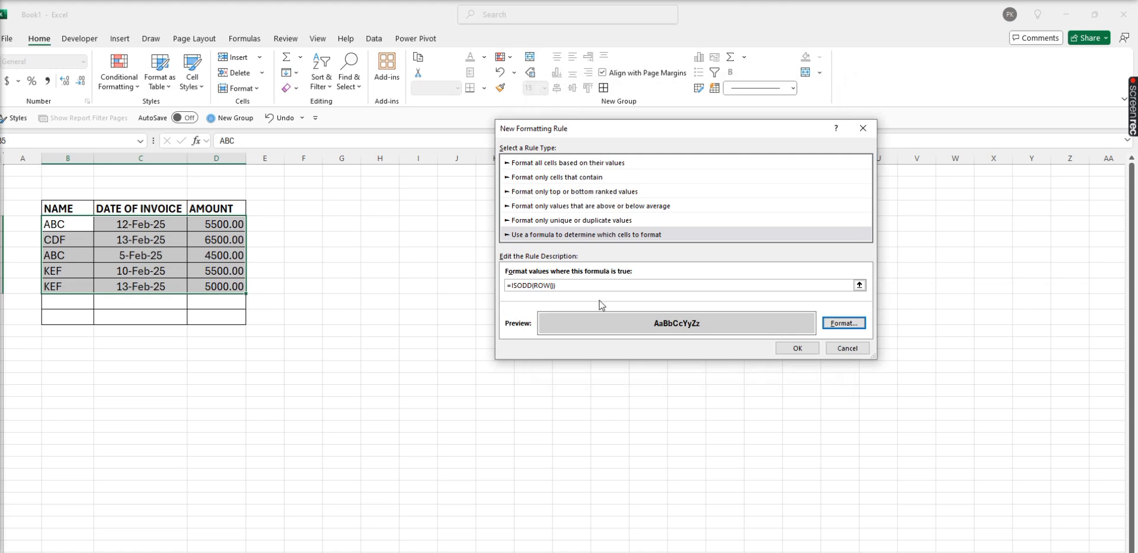
left_click(792, 350)
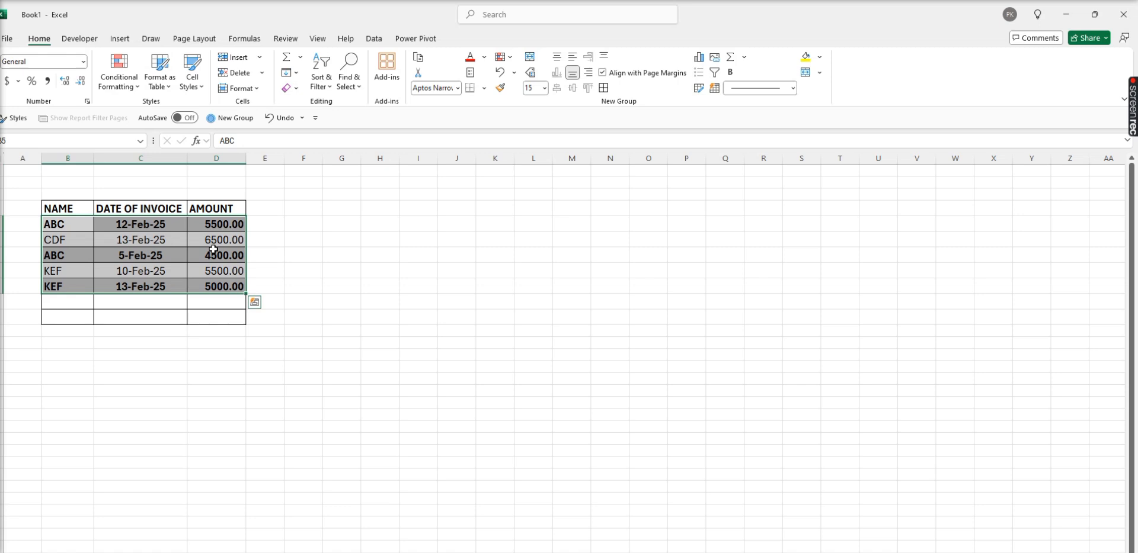
Step: Start another formula-based formatting rule for the selected invoice rows and enter ISEVEN(ROW()) as its formula
left_click(119, 70)
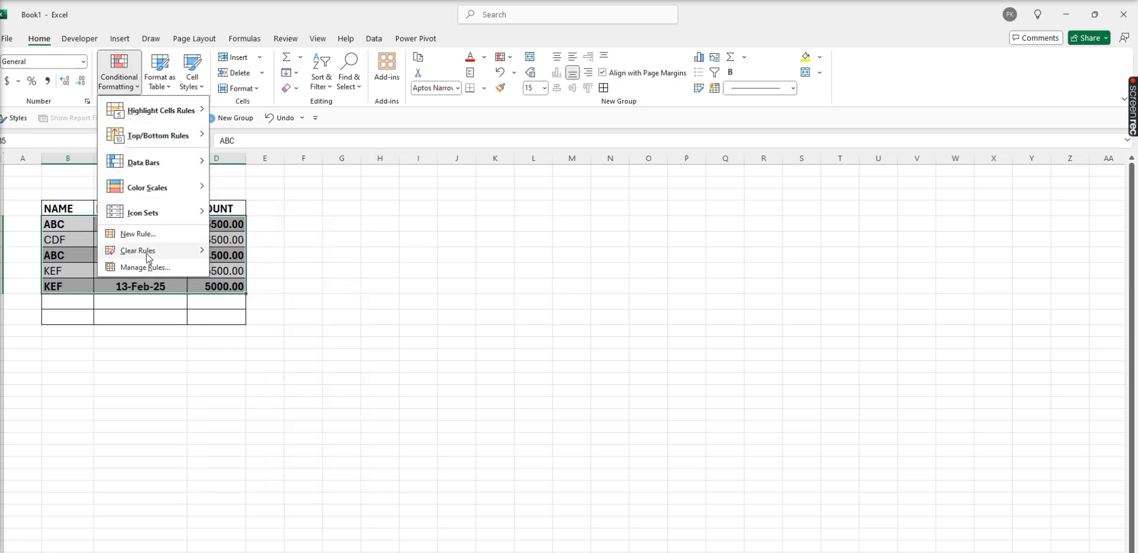
left_click(137, 234)
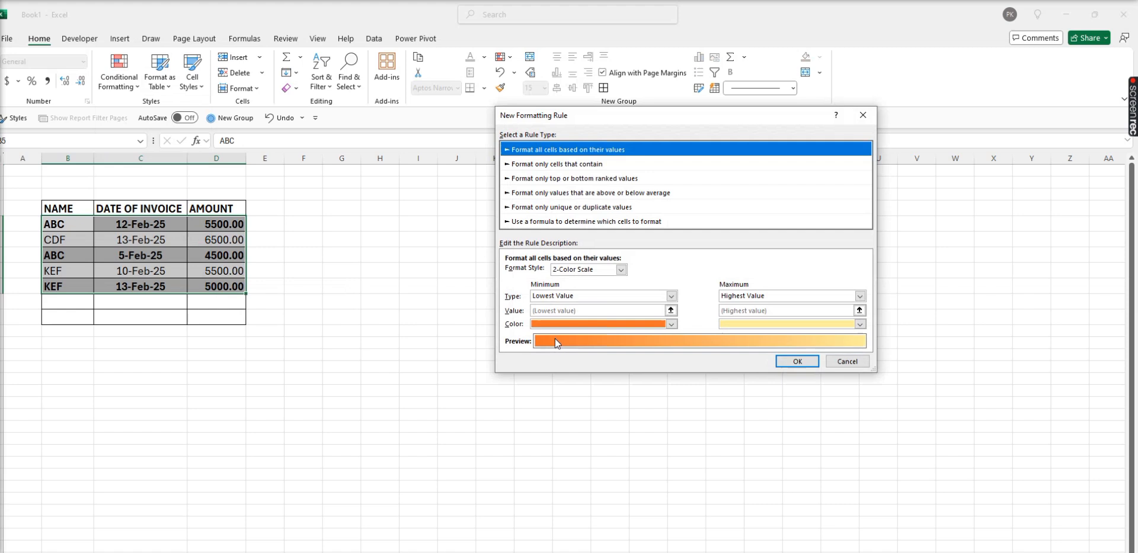
left_click(543, 223)
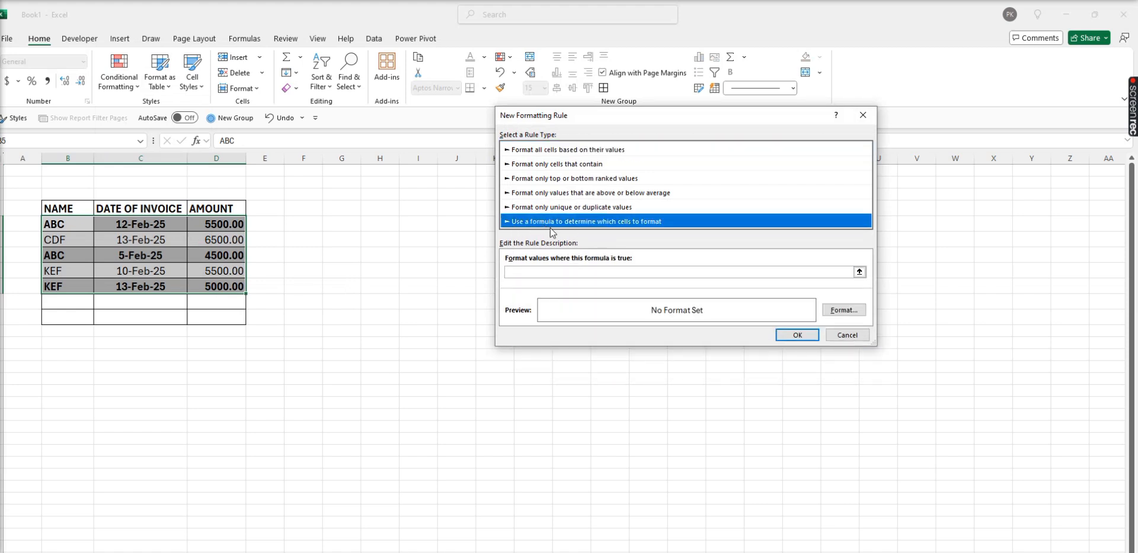
left_click(530, 272)
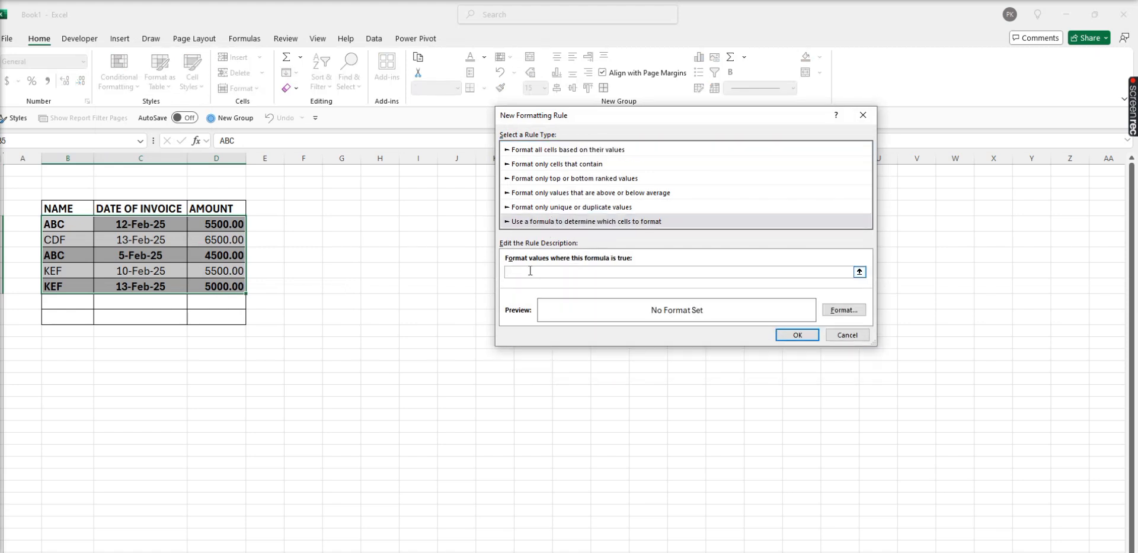
type("IS")
type("EVEN(ORW")
type("ROW(")
Step: Format the ISEVEN rule with a blue fill and white font color, and create the rule
left_click(849, 311)
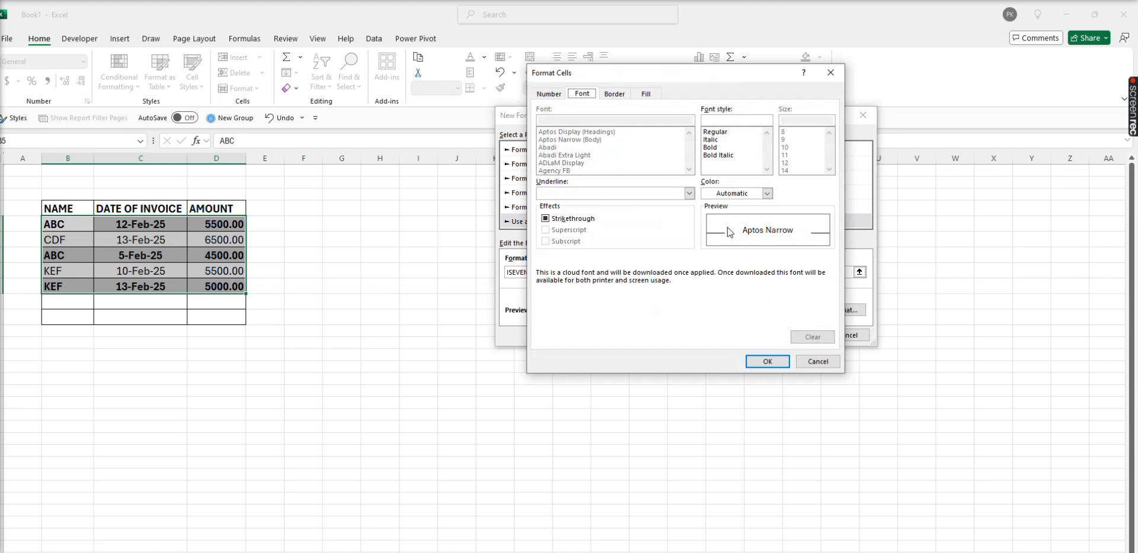
left_click(690, 193)
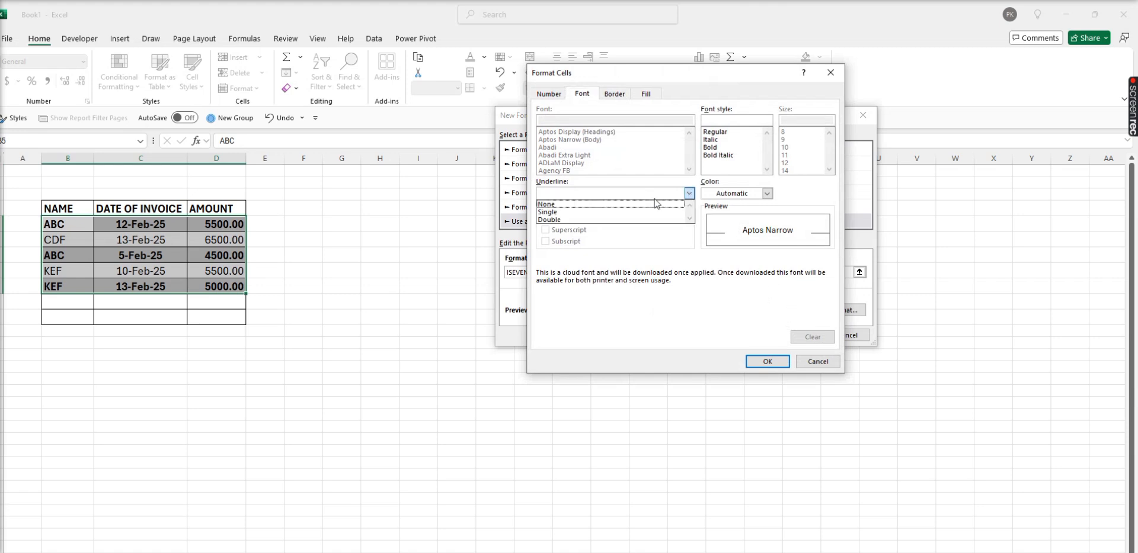
left_click(650, 94)
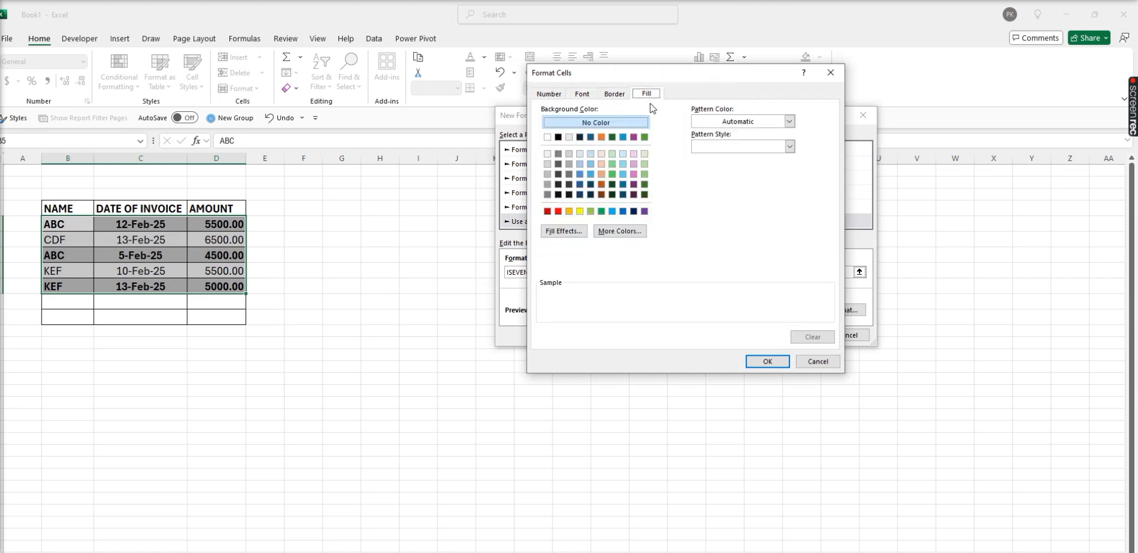
left_click(579, 173)
left_click(590, 96)
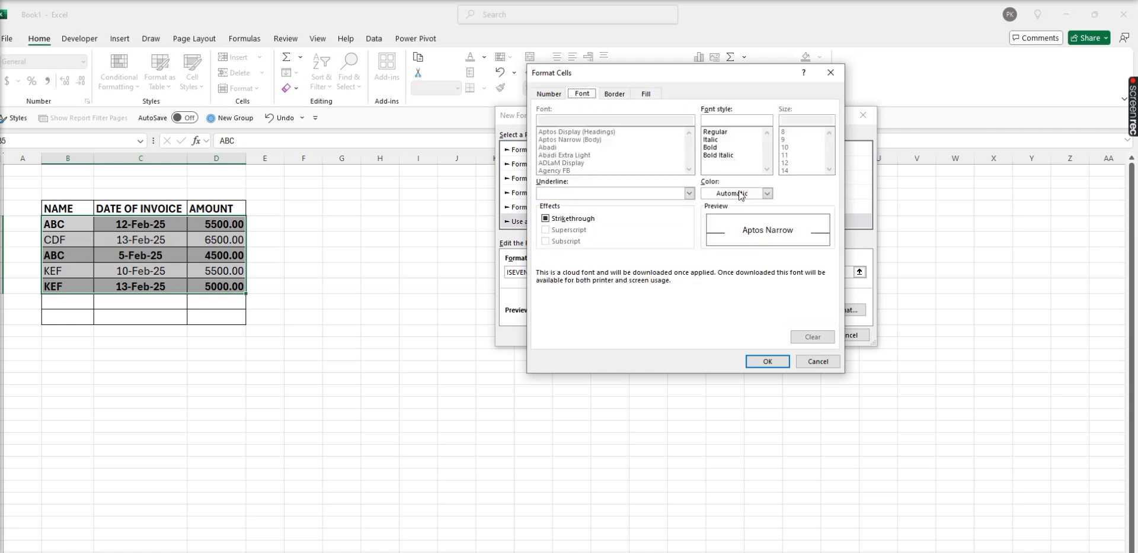
left_click(741, 196)
left_click(726, 244)
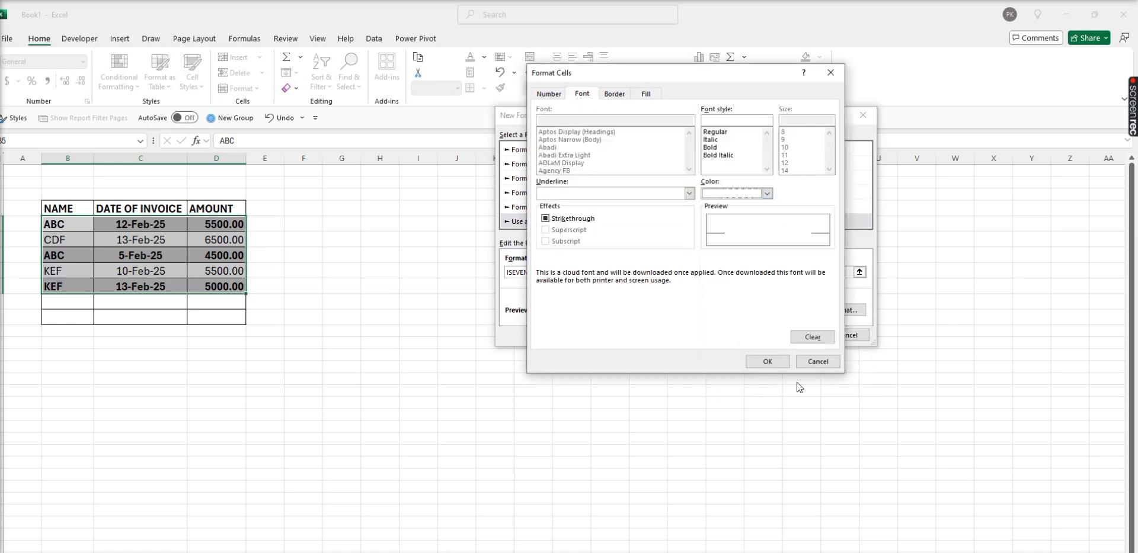
left_click(765, 362)
left_click(807, 336)
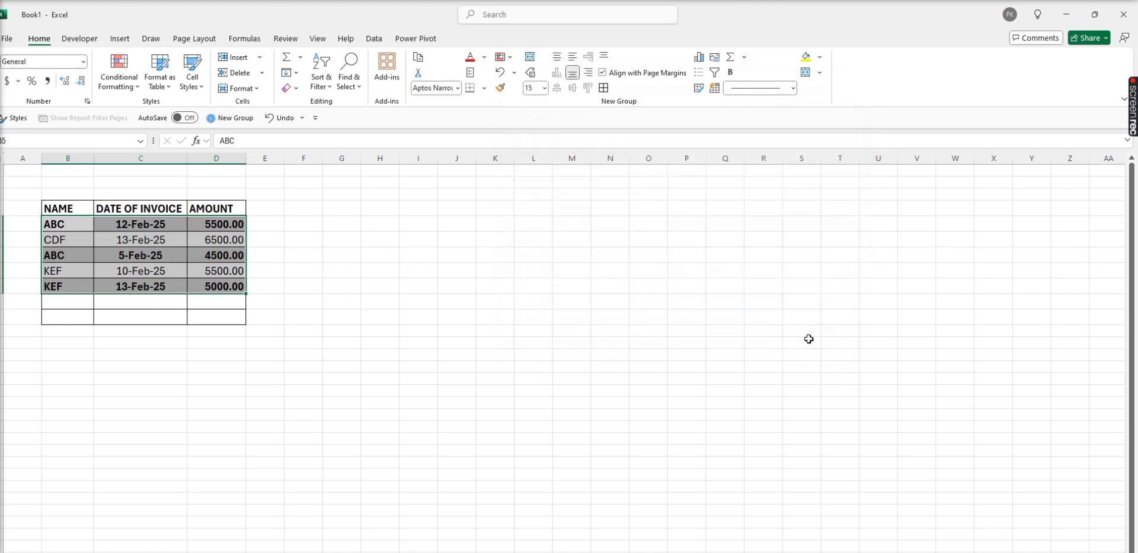
Step: Correct the even-row rule's formula to =ISEVEN(ROW()), with Stop If True enabled, and apply it to the invoice rows
left_click(118, 85)
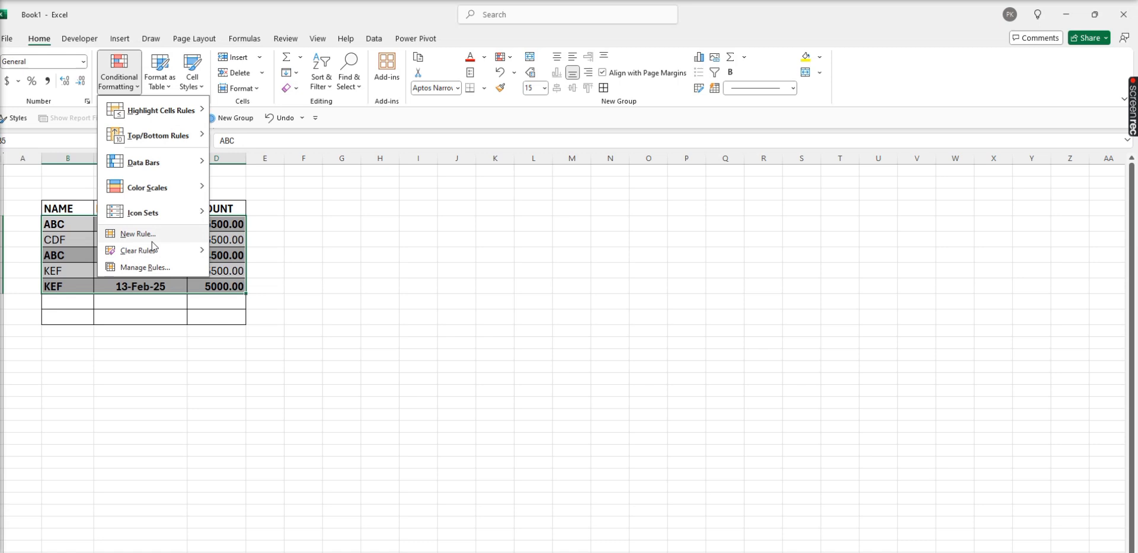
left_click(142, 267)
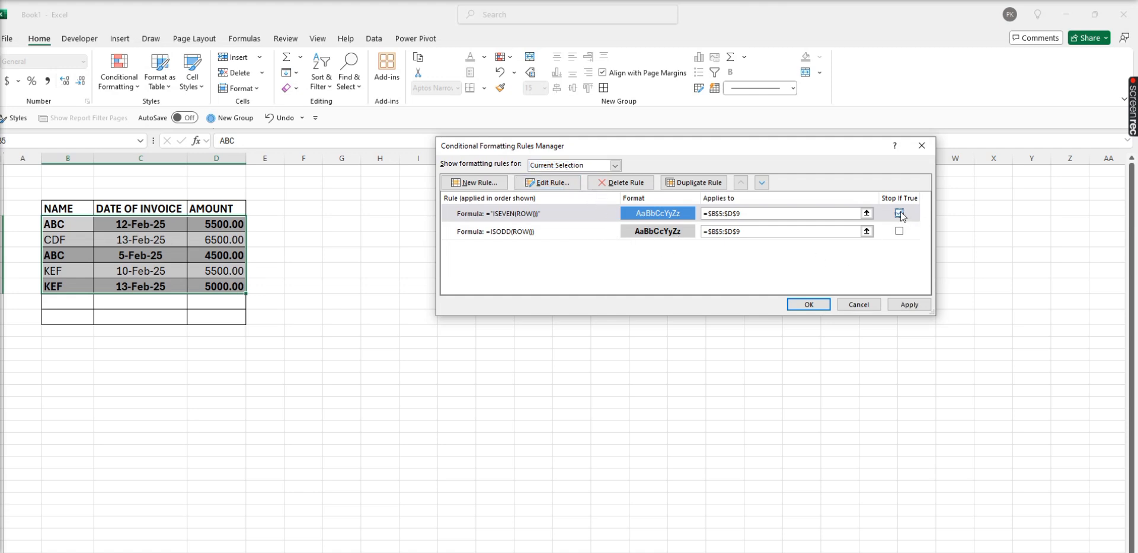
left_click(543, 184)
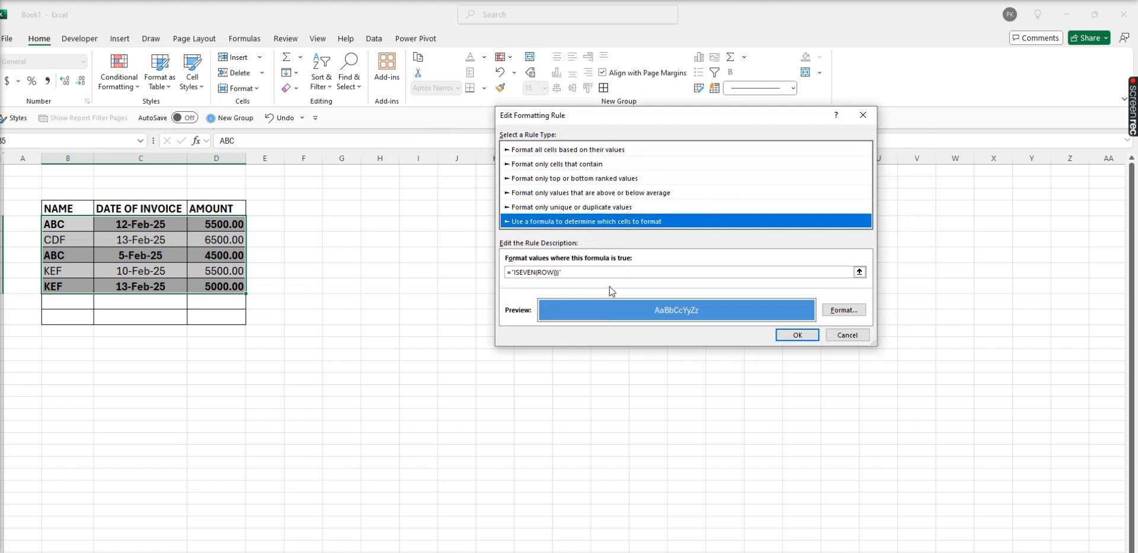
left_click_drag(562, 272, 444, 255)
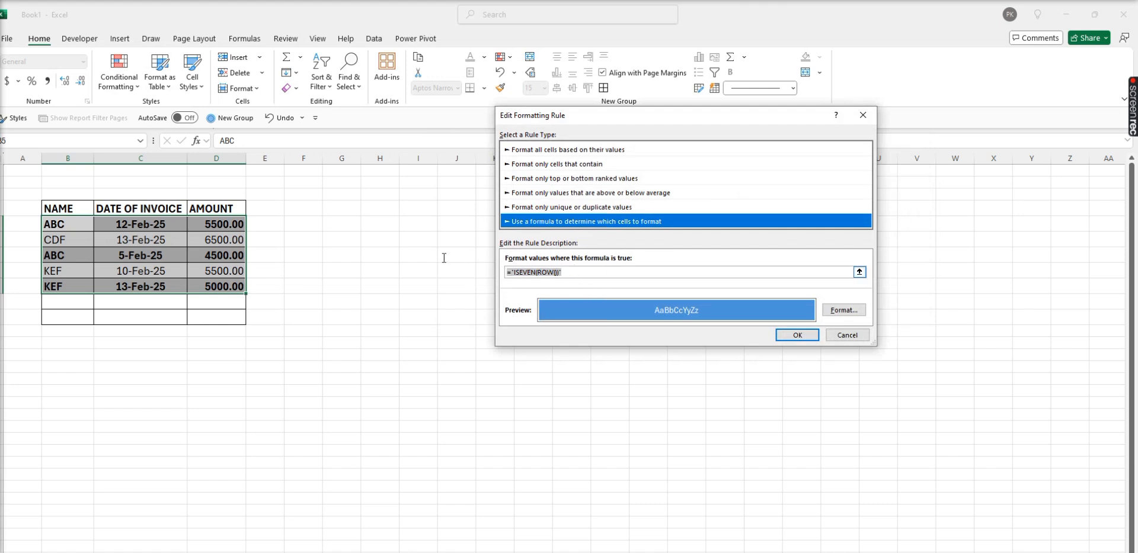
key("BackSpace")
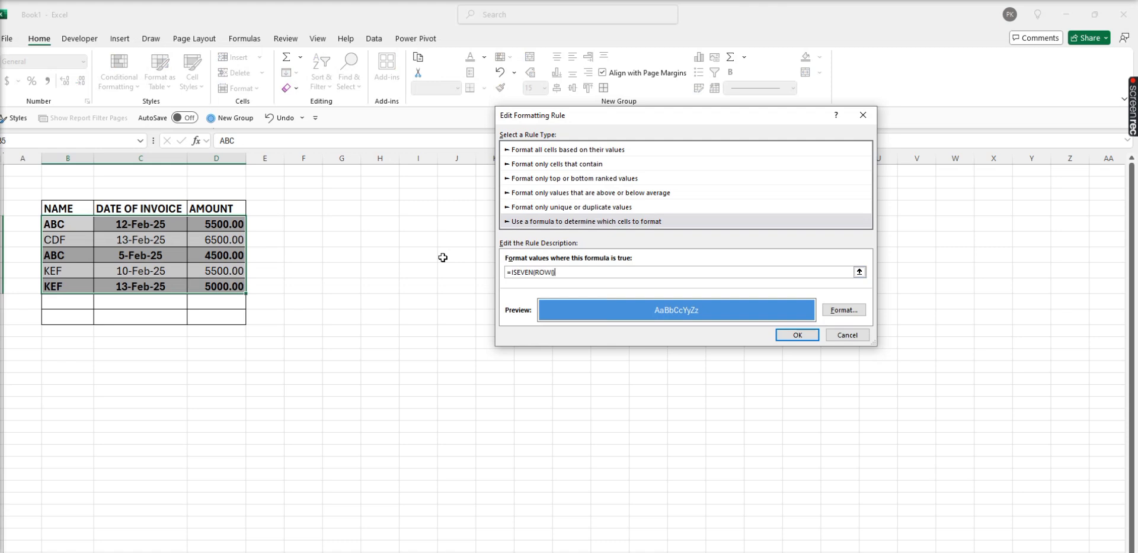
left_click(798, 335)
left_click(900, 301)
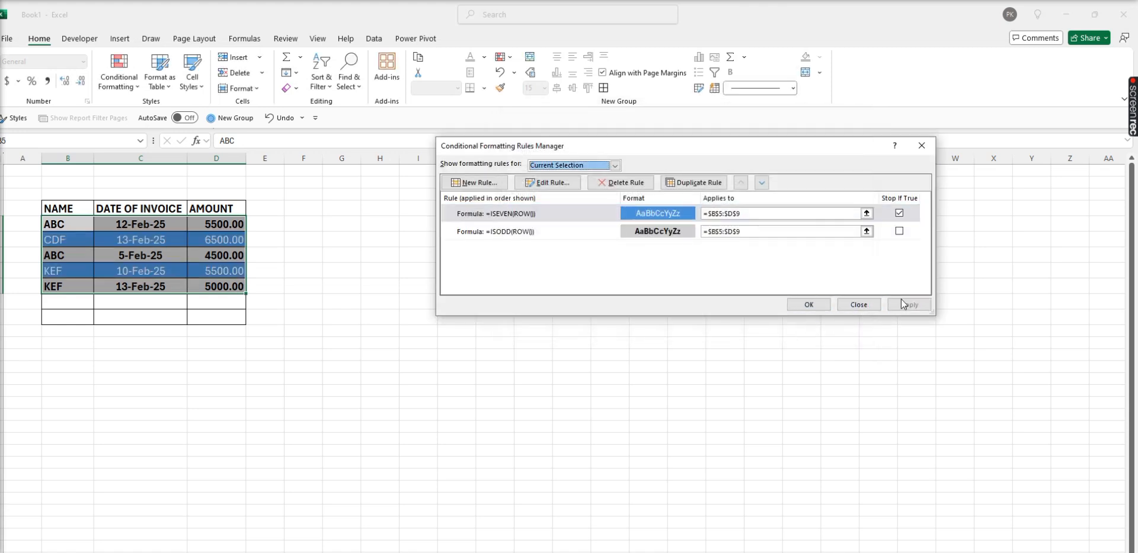
left_click(808, 305)
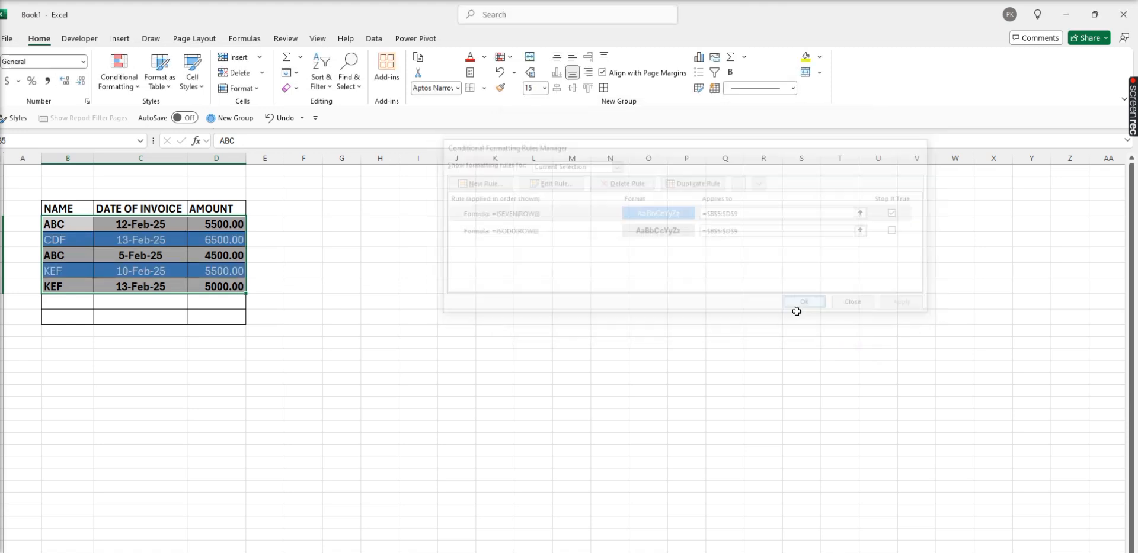
left_click(228, 366)
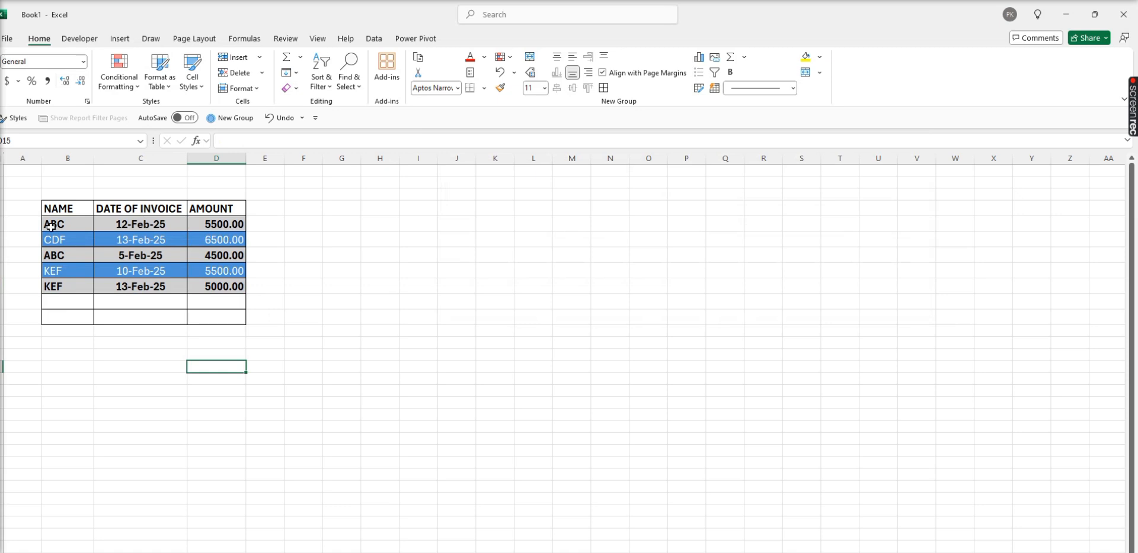
Step: Open the rules manager for the invoice rows plus the two empty table rows, and enable Stop If True for the ISODD rule
left_click_drag(55, 225, 207, 311)
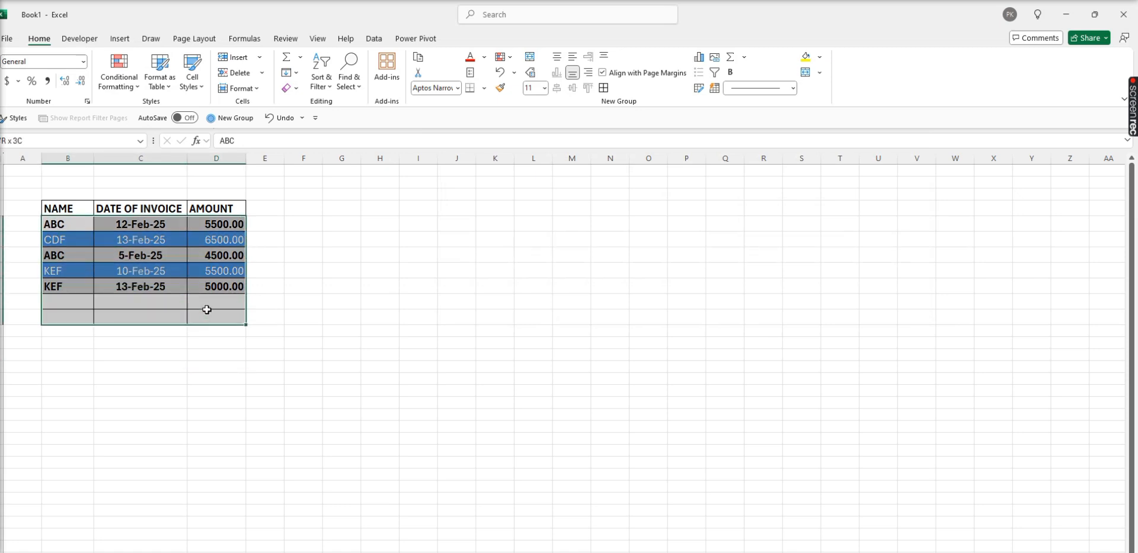
left_click(120, 76)
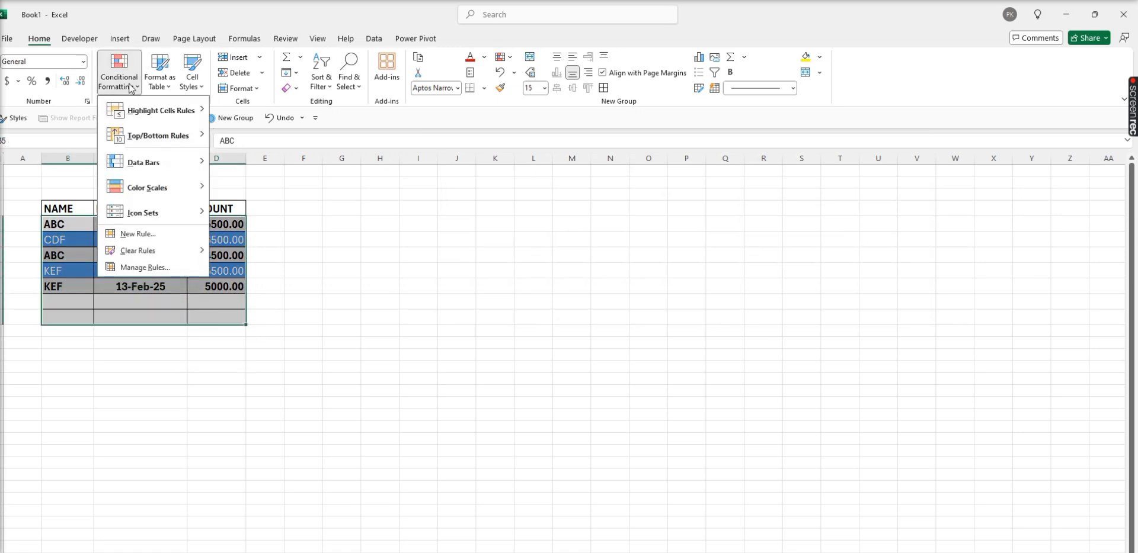
left_click(157, 269)
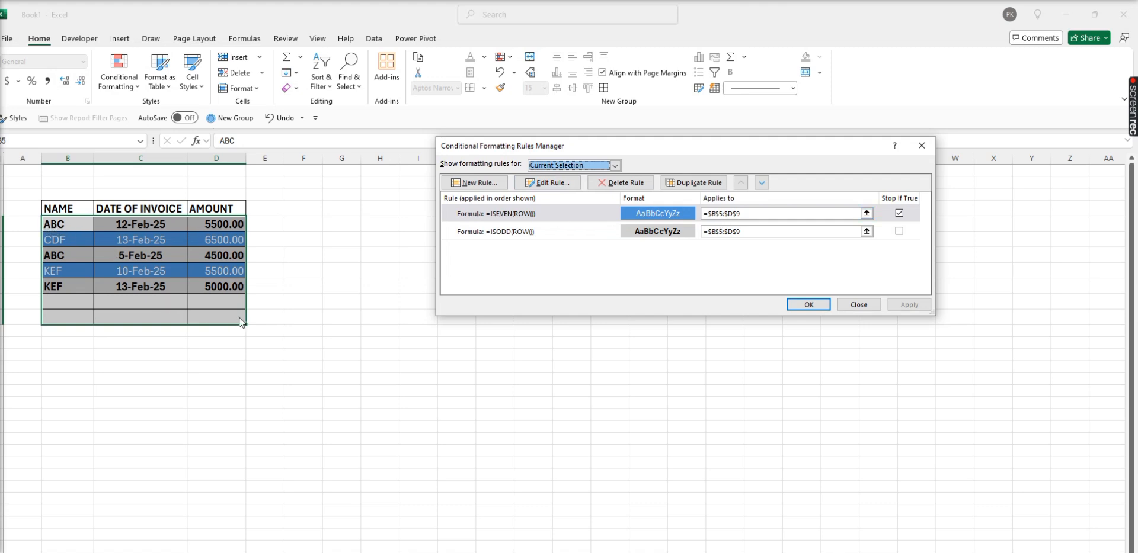
left_click(746, 214)
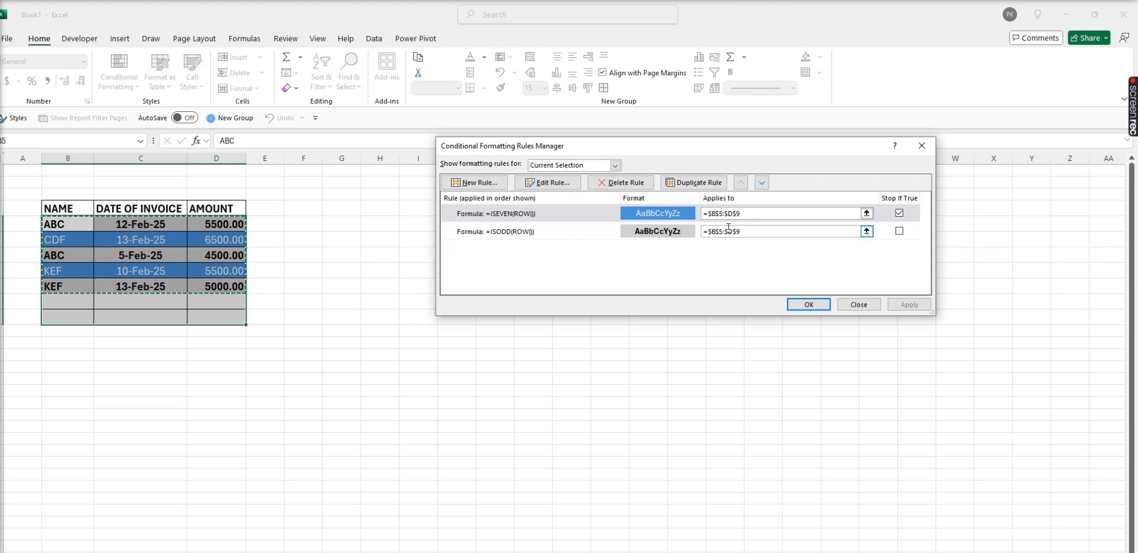
left_click(751, 233)
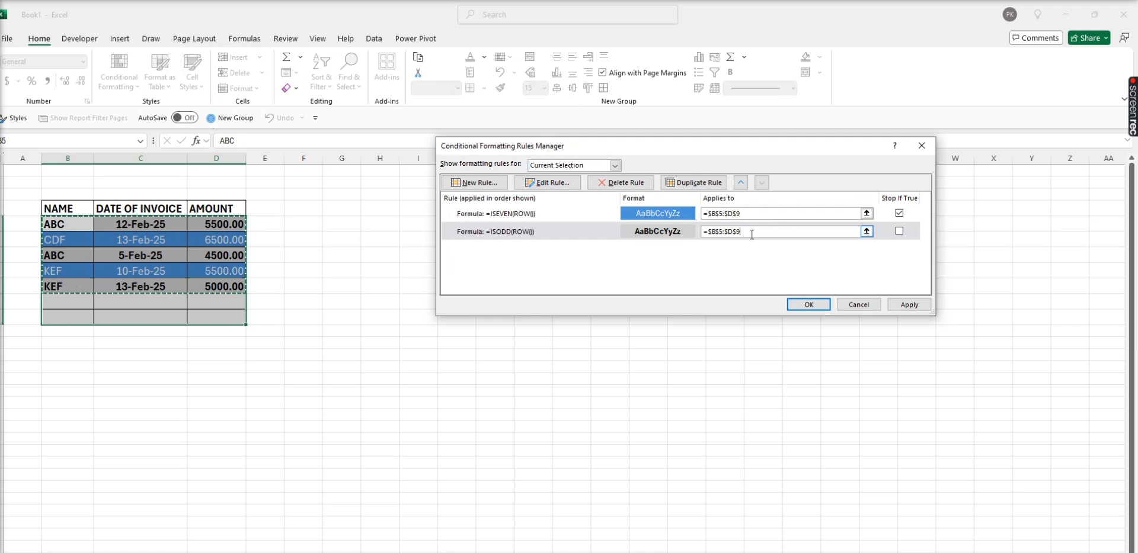
left_click(896, 232)
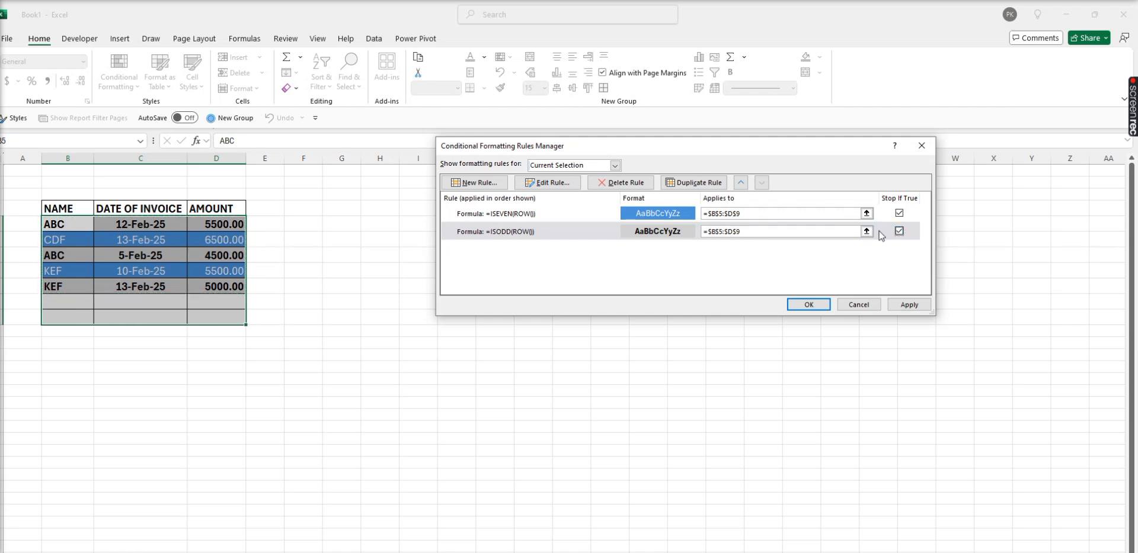
Step: Delete both the ISODD and ISEVEN formatting rules and apply the change
left_click(613, 184)
left_click(613, 184)
left_click(895, 305)
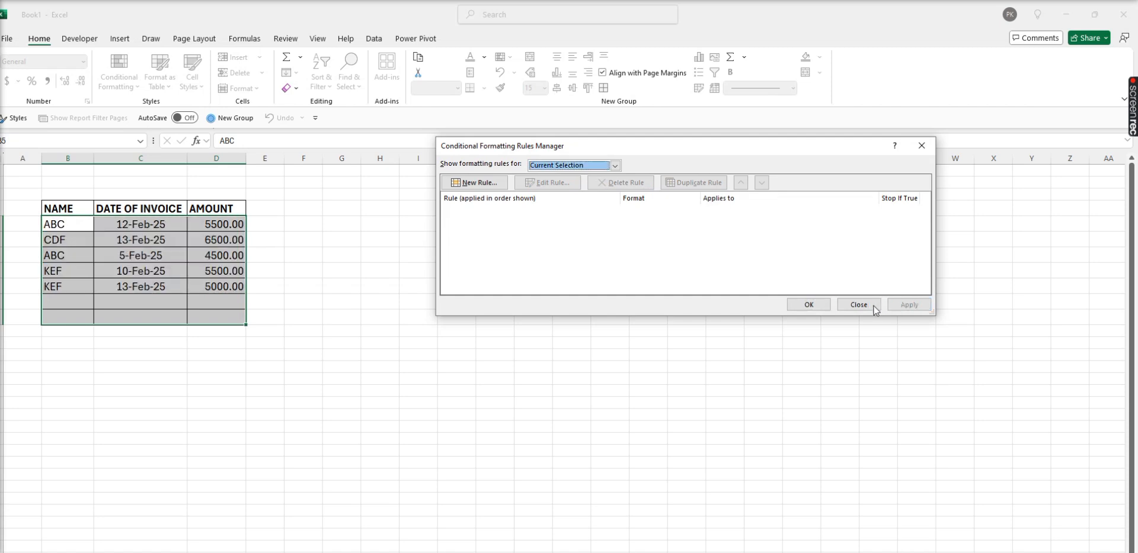
left_click(808, 305)
Step: Add list data validation to amount cell D8, using the name entries =$B$5:$B$9 as the source
left_click(225, 272)
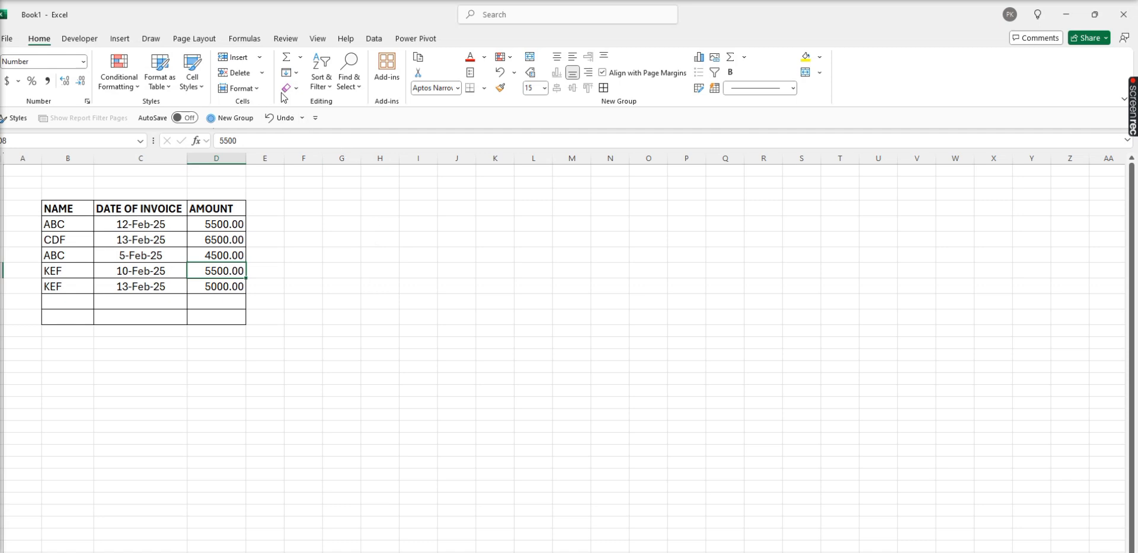
left_click(374, 39)
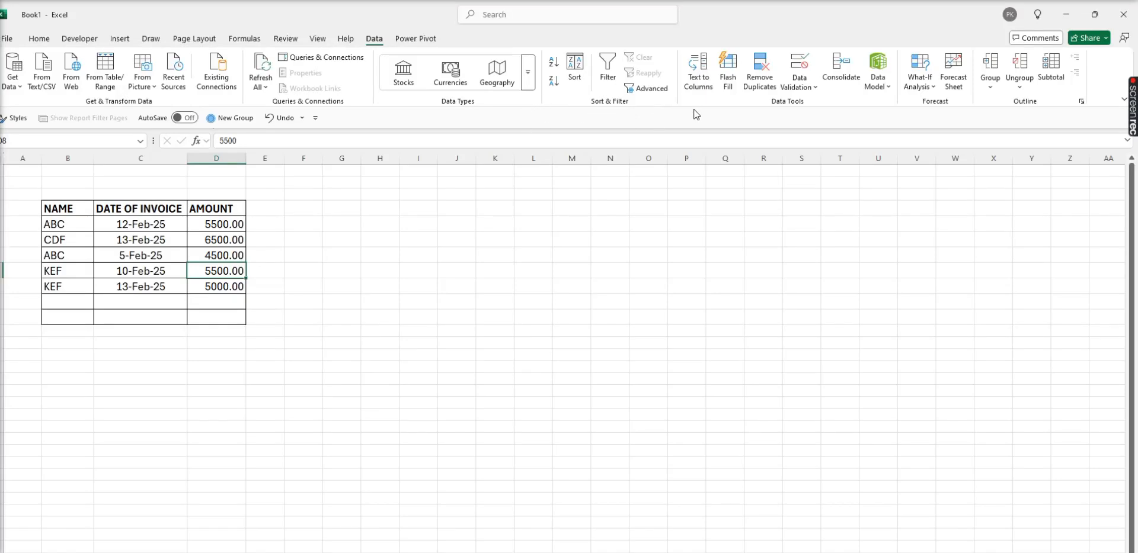
left_click(797, 86)
left_click(812, 105)
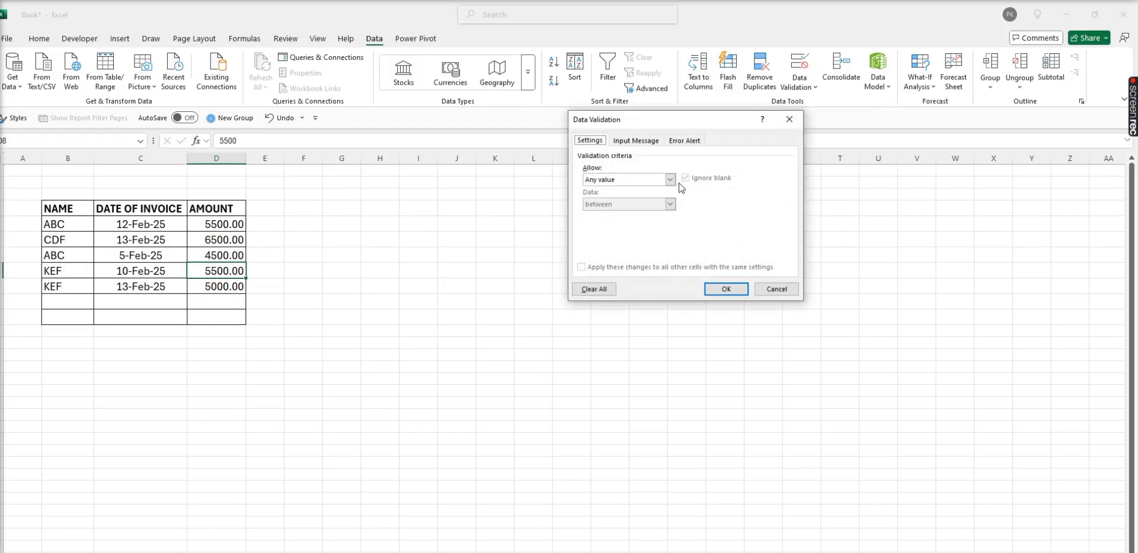
left_click(655, 180)
left_click(631, 214)
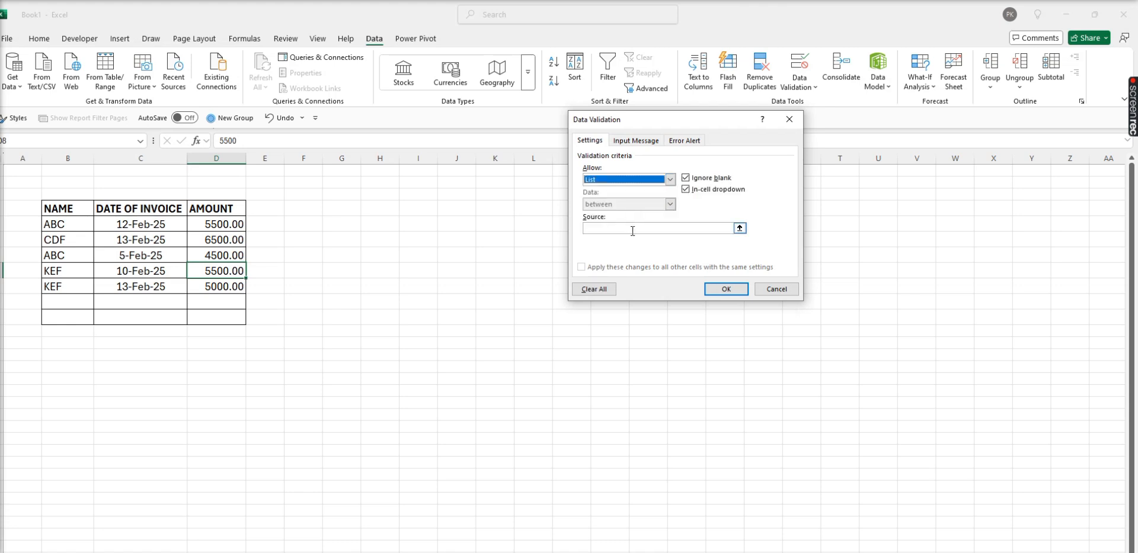
left_click(632, 229)
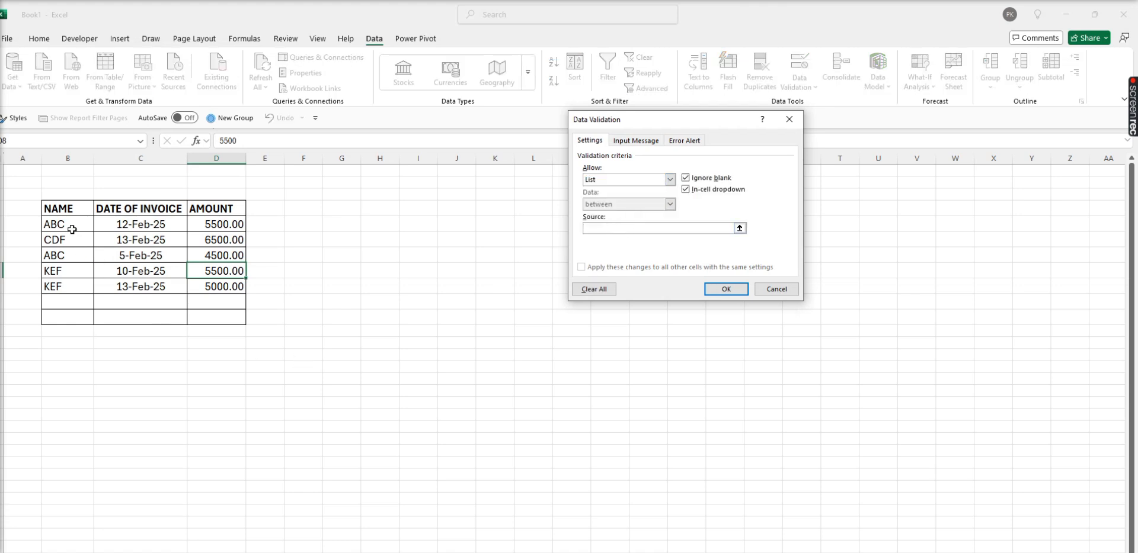
left_click_drag(72, 224, 76, 286)
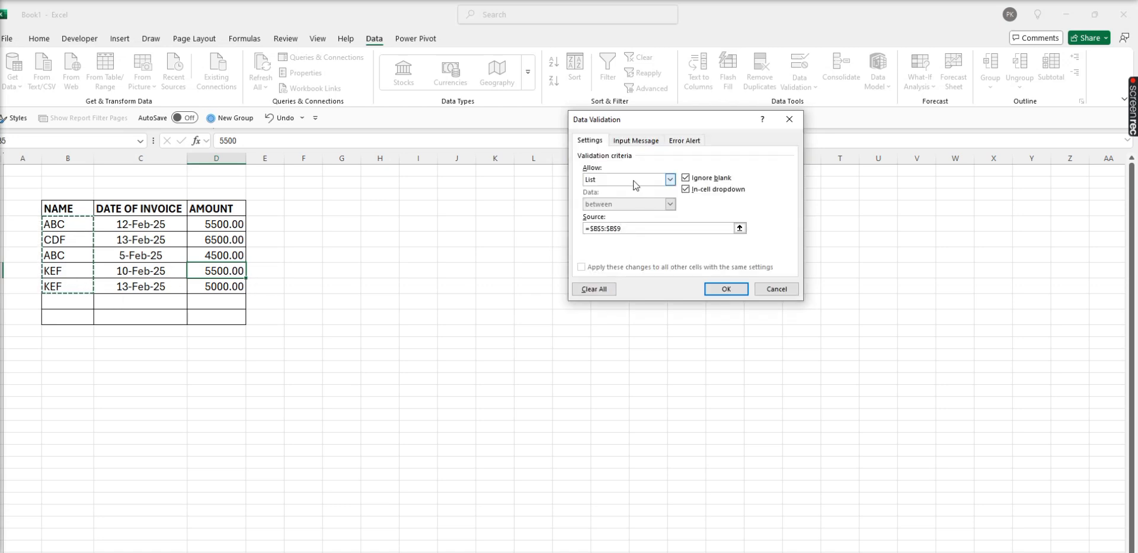
left_click(725, 289)
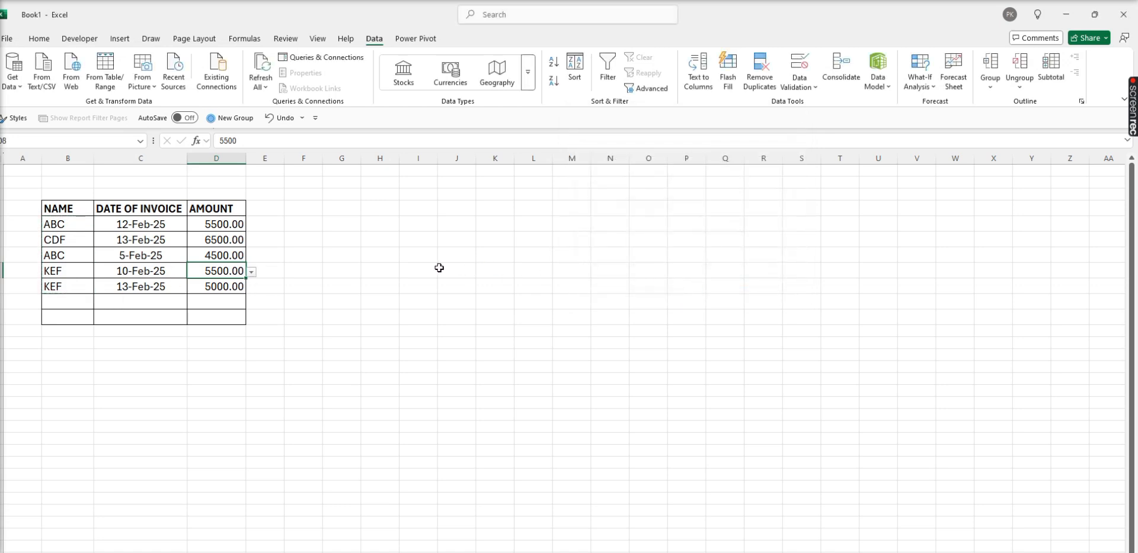
Step: Add list data validation to the empty cell G4, using the name entries =$B$5:$B$9 as the source
left_click(356, 206)
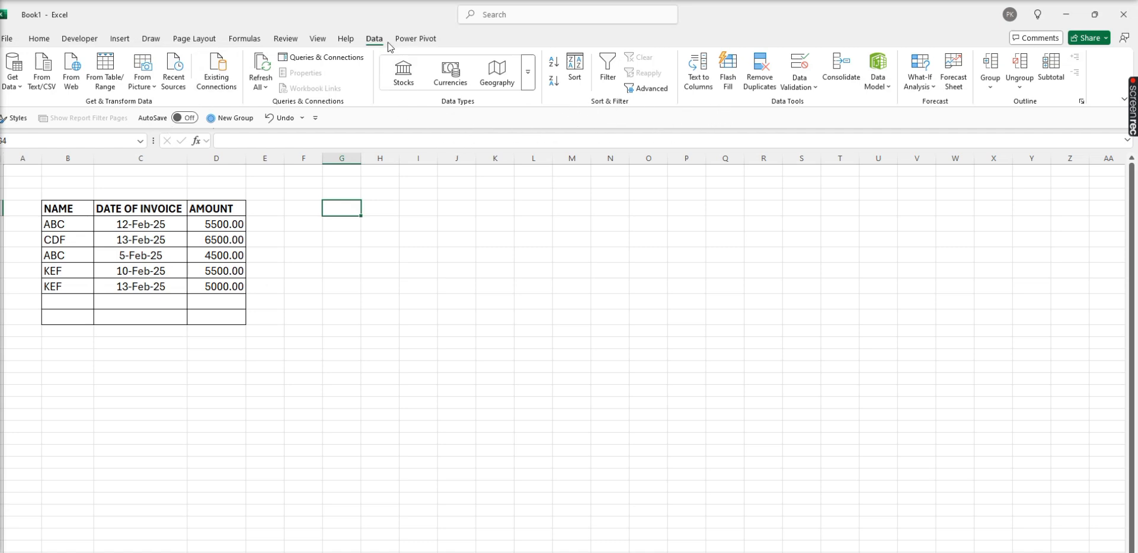
left_click(800, 86)
left_click(827, 104)
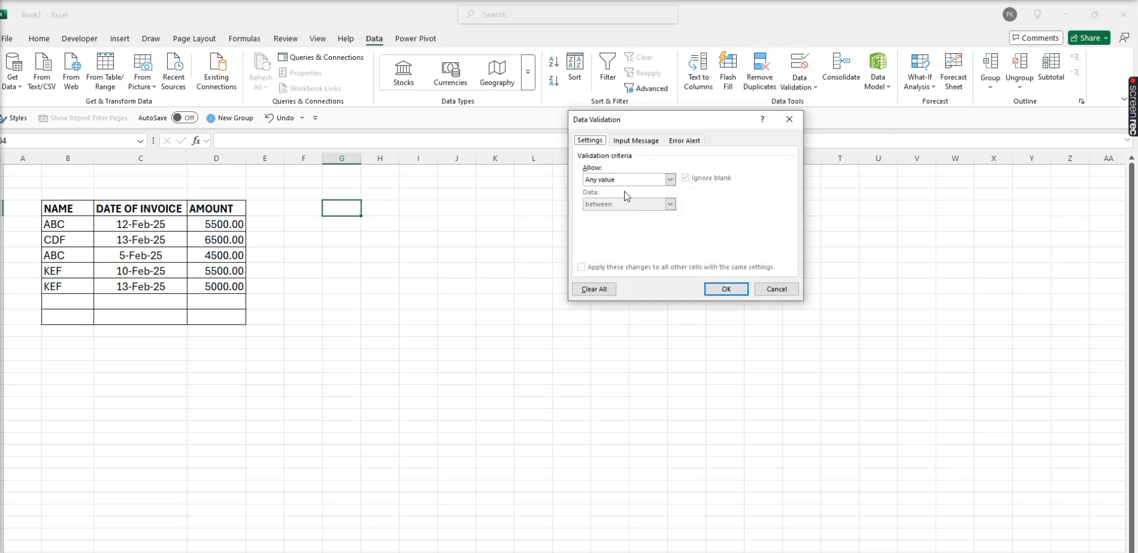
left_click(669, 180)
left_click(609, 214)
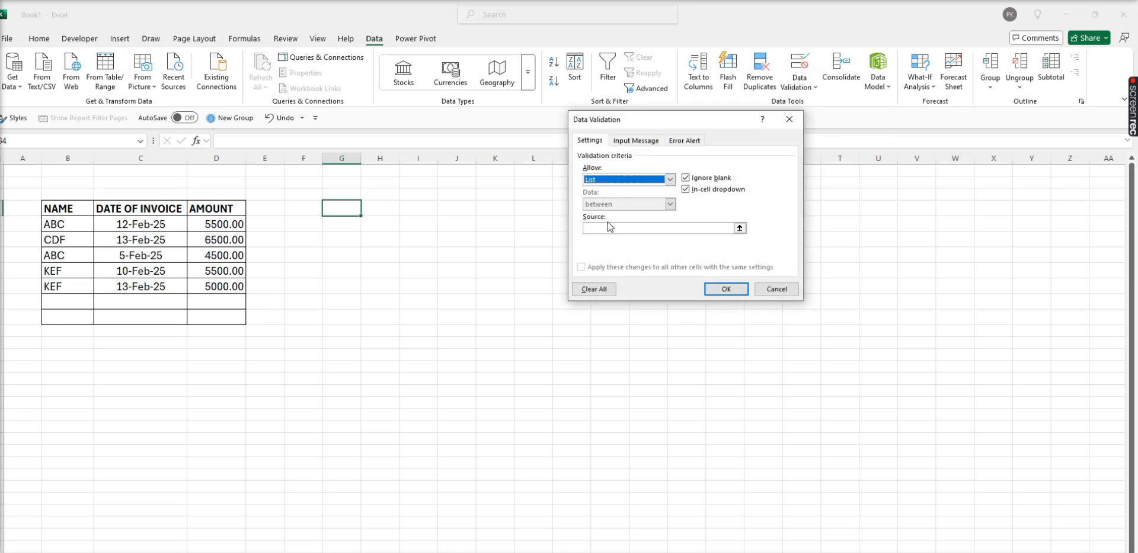
left_click(608, 227)
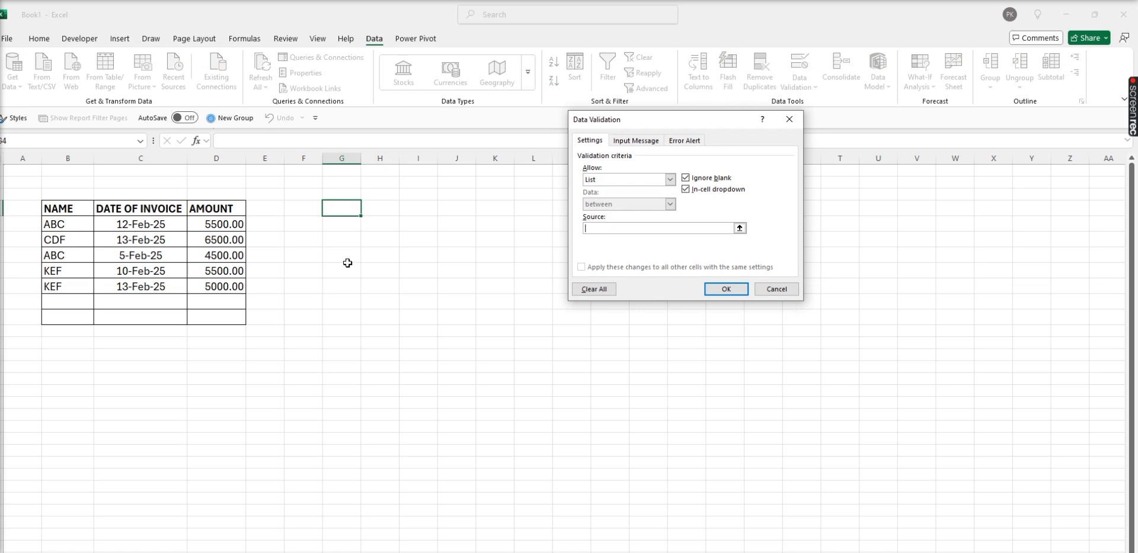
left_click_drag(56, 224, 72, 288)
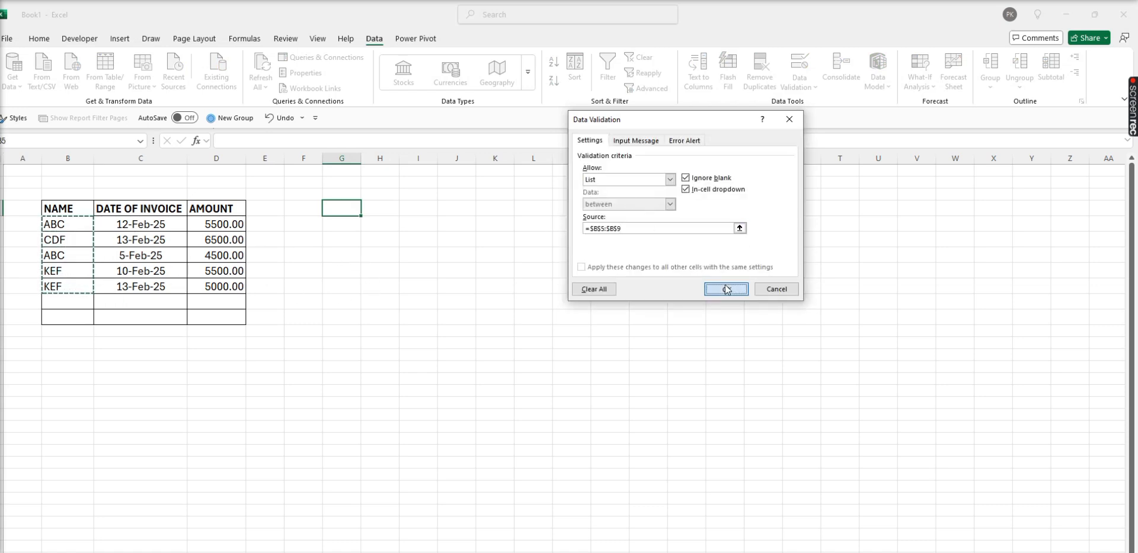
left_click(727, 289)
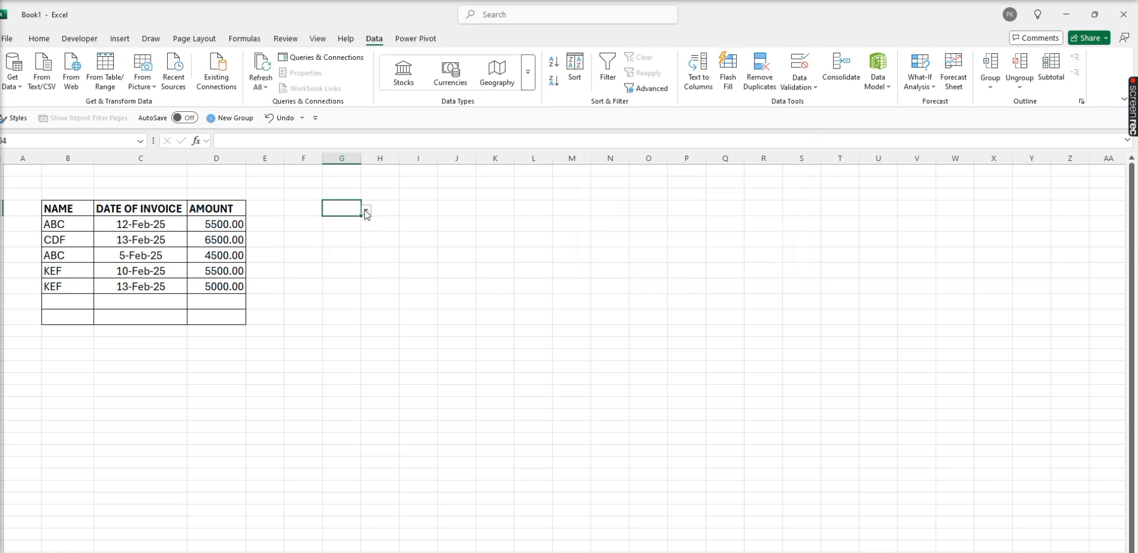
Step: Enter the label NAME in cell F4, beside the drop-down cell
left_click(313, 212)
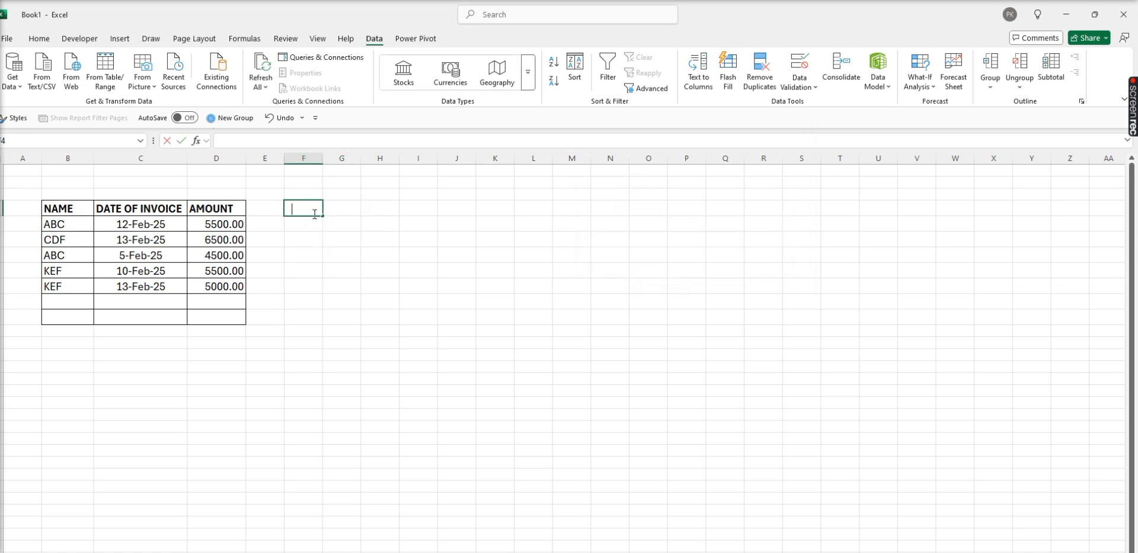
type("NAME")
key("Tab")
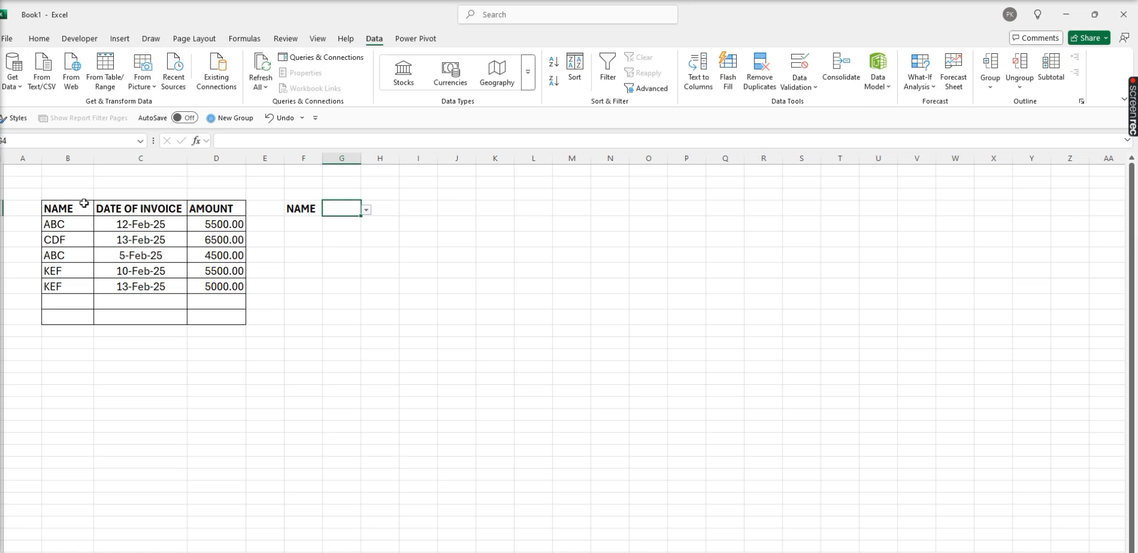
Step: Start a formula-based conditional formatting rule for B5:D9 with the formula =$G$4=$B5
left_click_drag(57, 224, 216, 278)
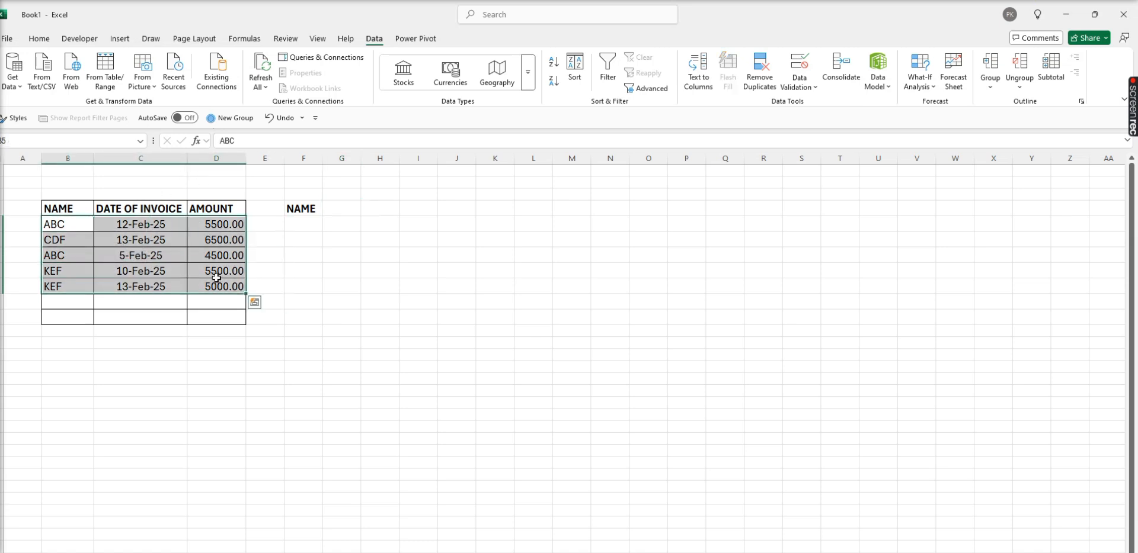
left_click(40, 38)
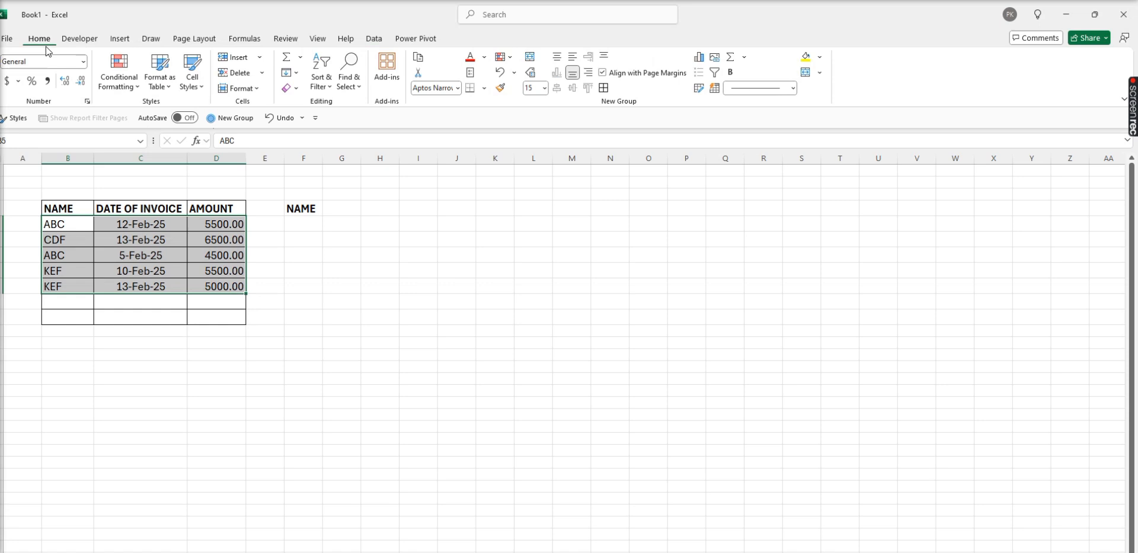
left_click(118, 83)
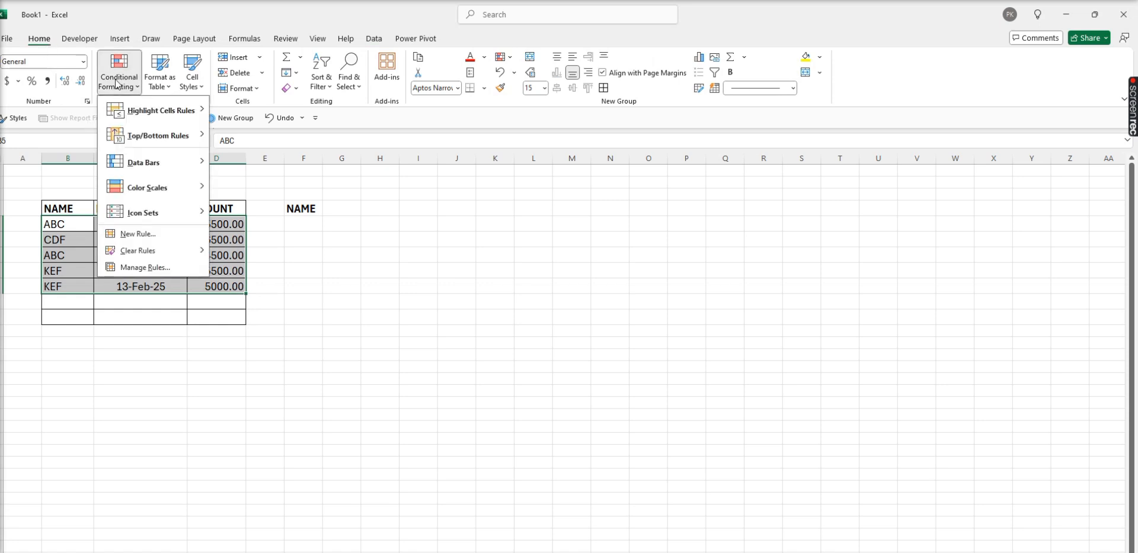
left_click(142, 234)
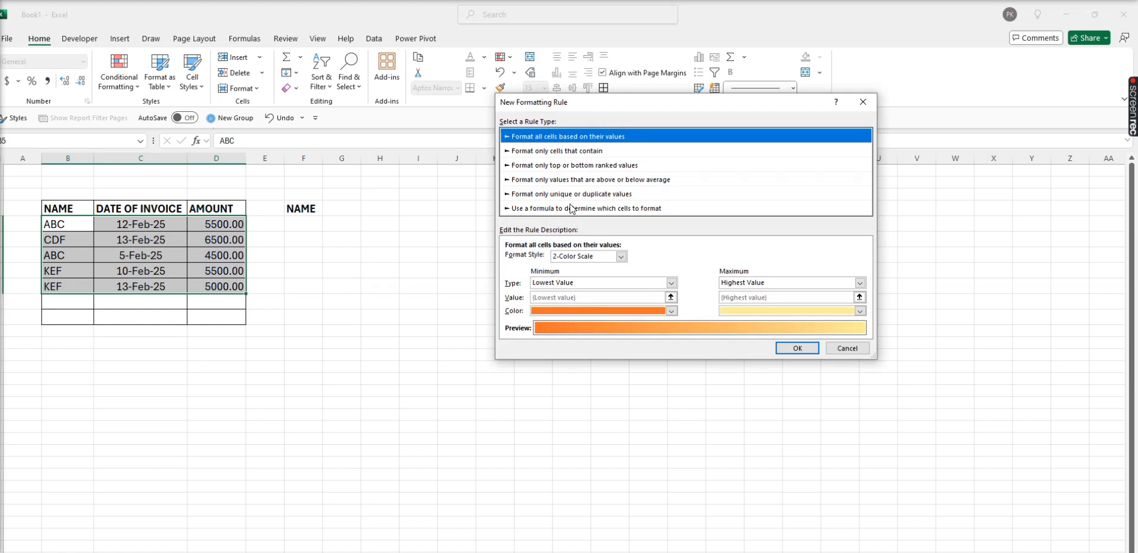
left_click(570, 209)
left_click(515, 259)
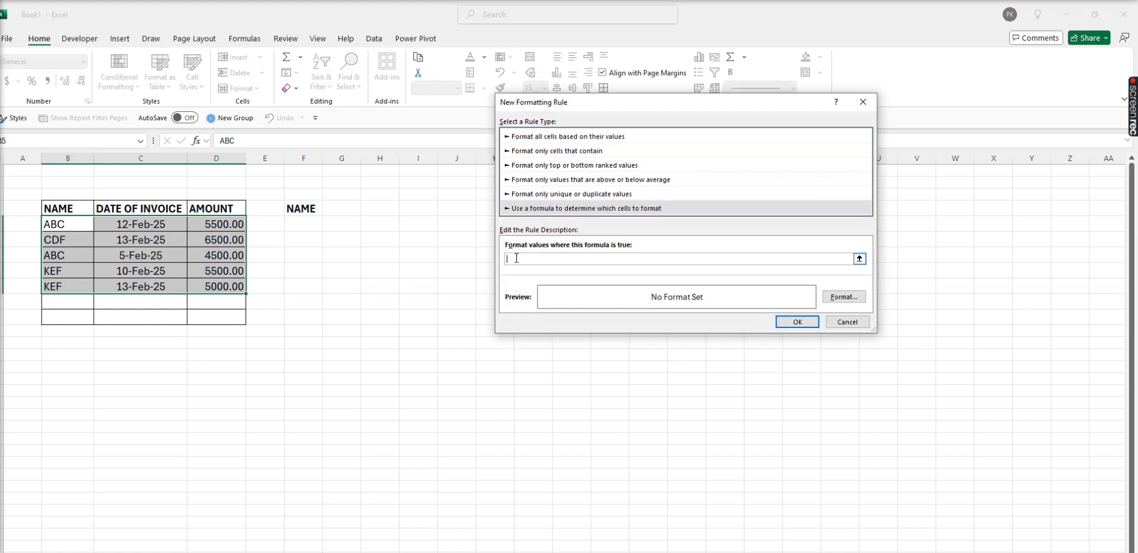
left_click(333, 209)
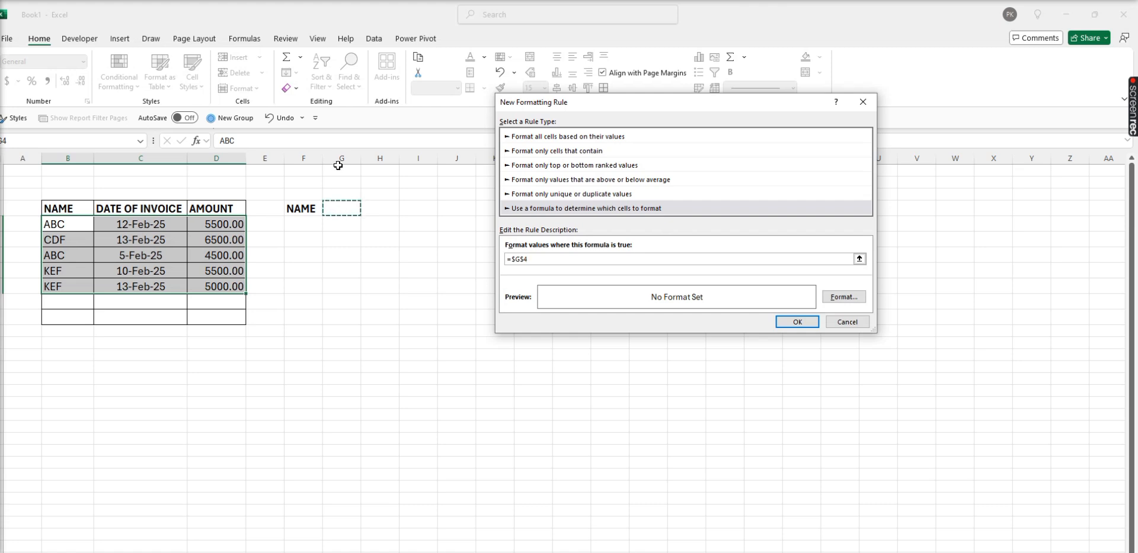
type("=")
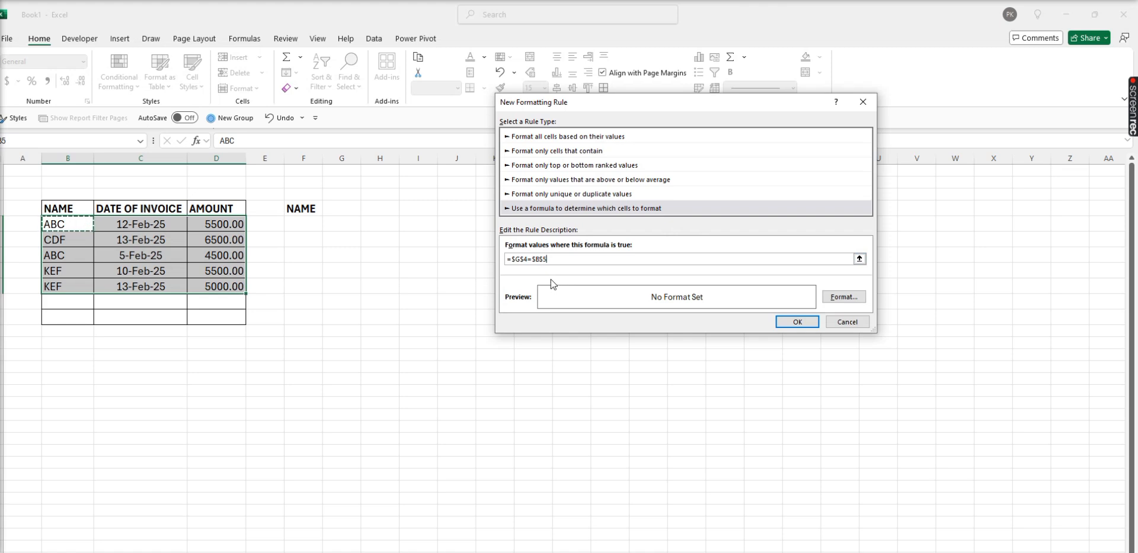
key("F4")
Step: Format the name-matching rule with a blue fill and white font color, and create the rule
left_click(844, 298)
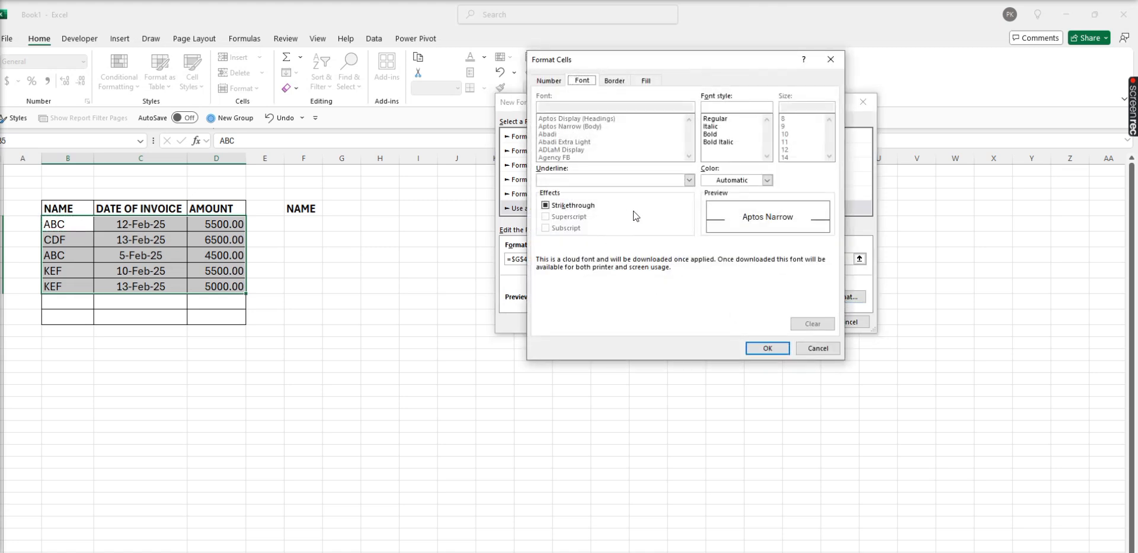
left_click(651, 83)
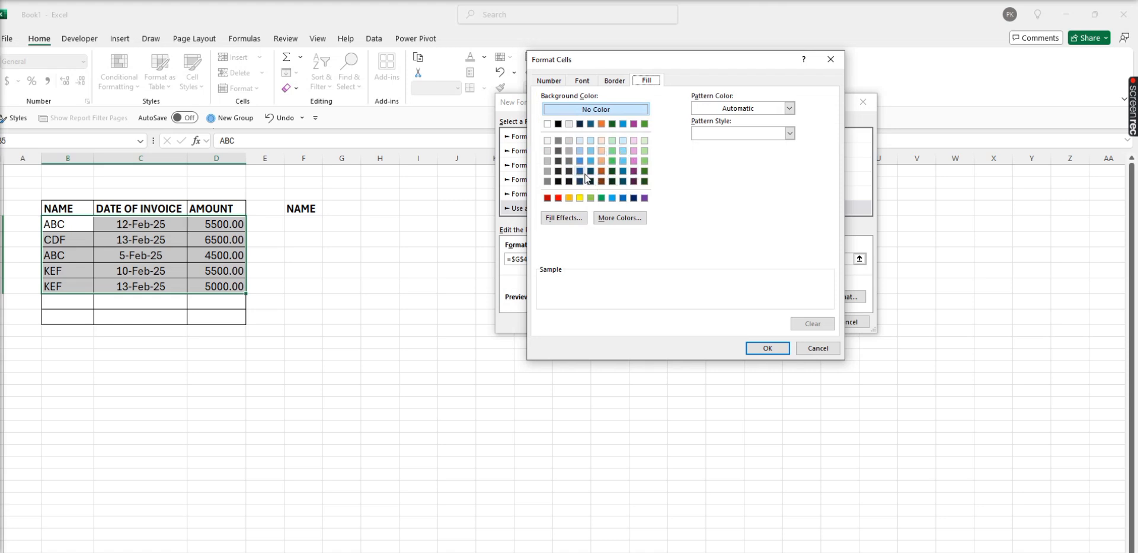
left_click(584, 81)
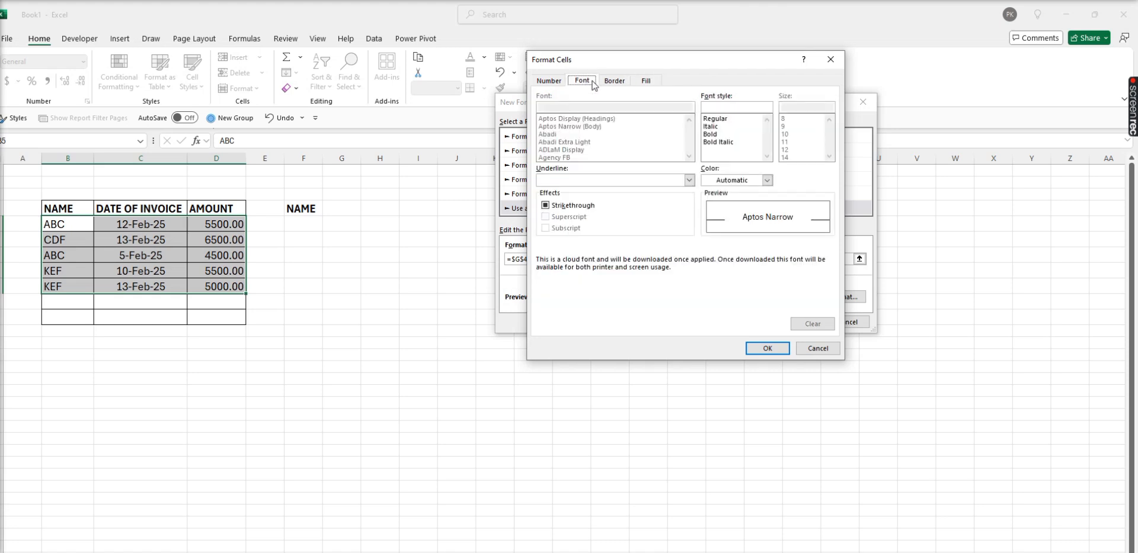
left_click(739, 179)
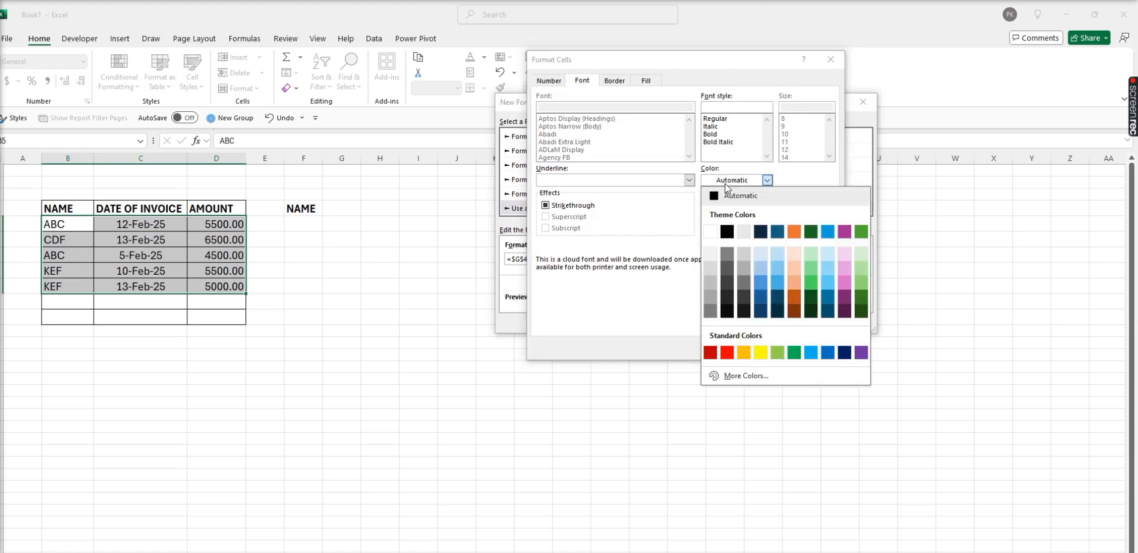
left_click(712, 231)
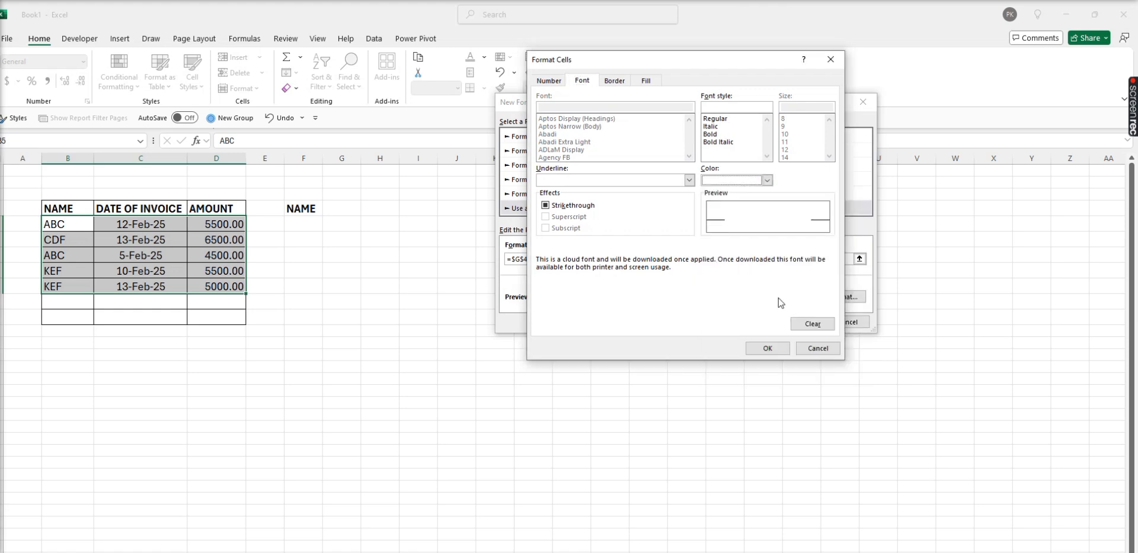
left_click(784, 349)
left_click(797, 321)
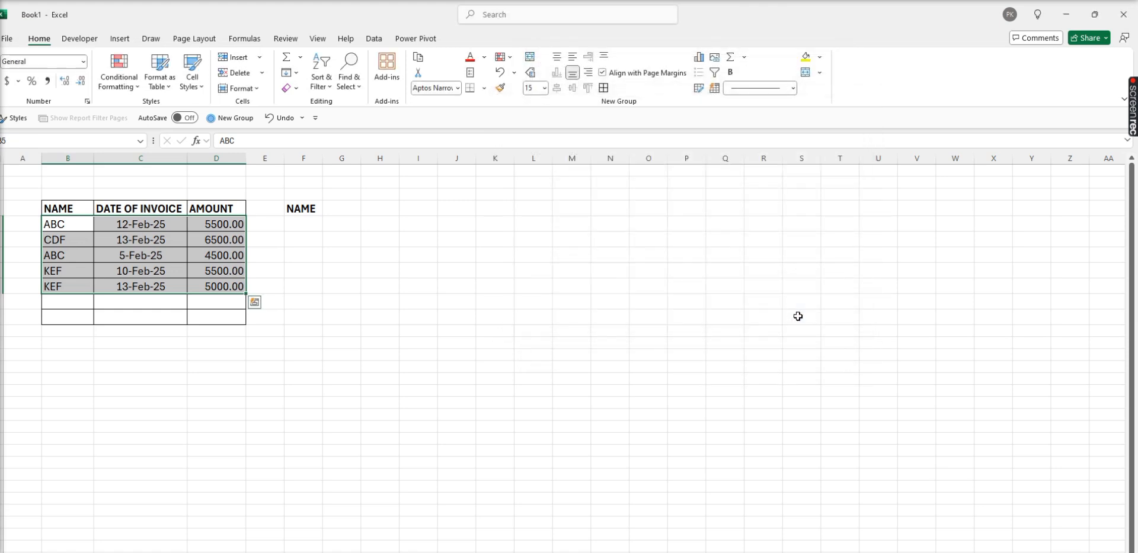
Step: Test the row highlighting by choosing CDF, ABC and finally KEF from the drop-down list in G4
left_click(349, 209)
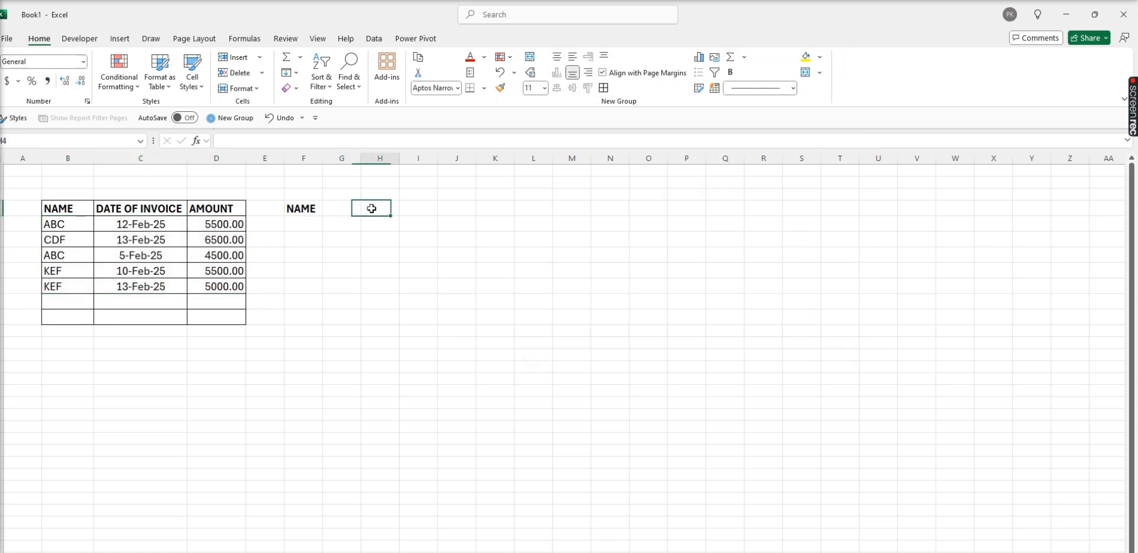
left_click(366, 210)
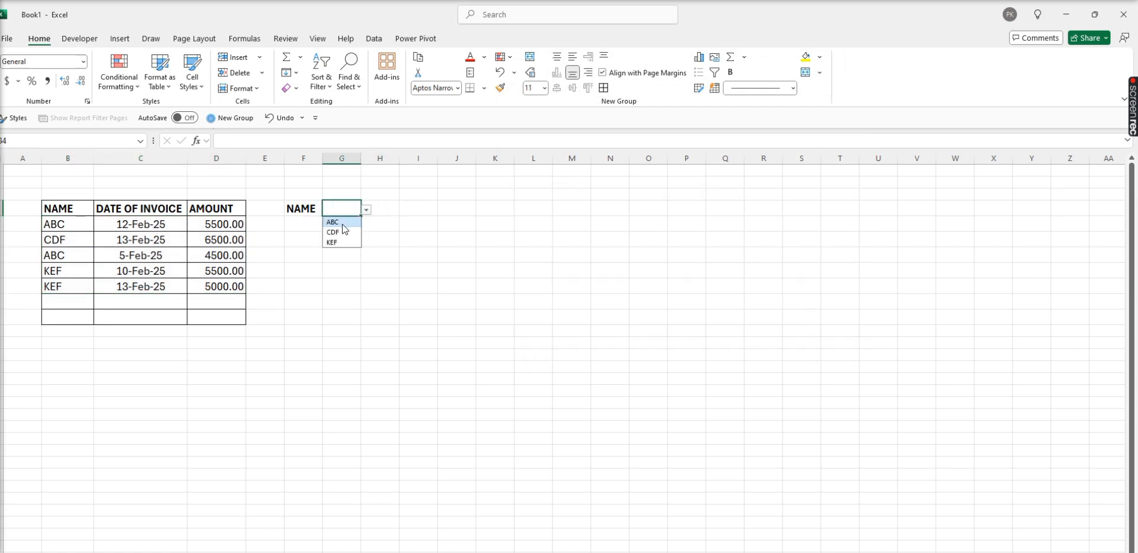
left_click(342, 228)
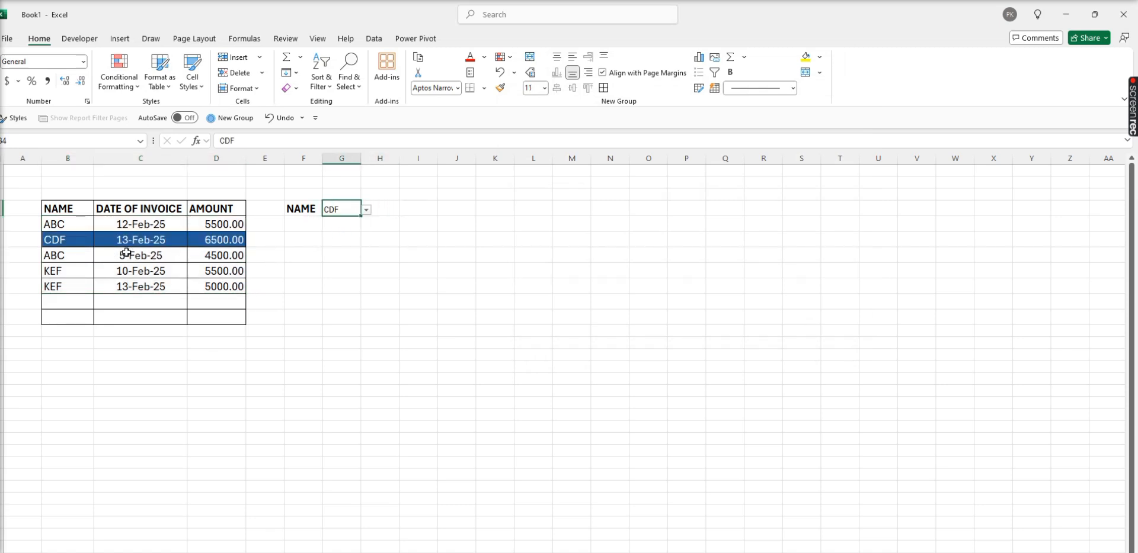
left_click(366, 210)
left_click(339, 220)
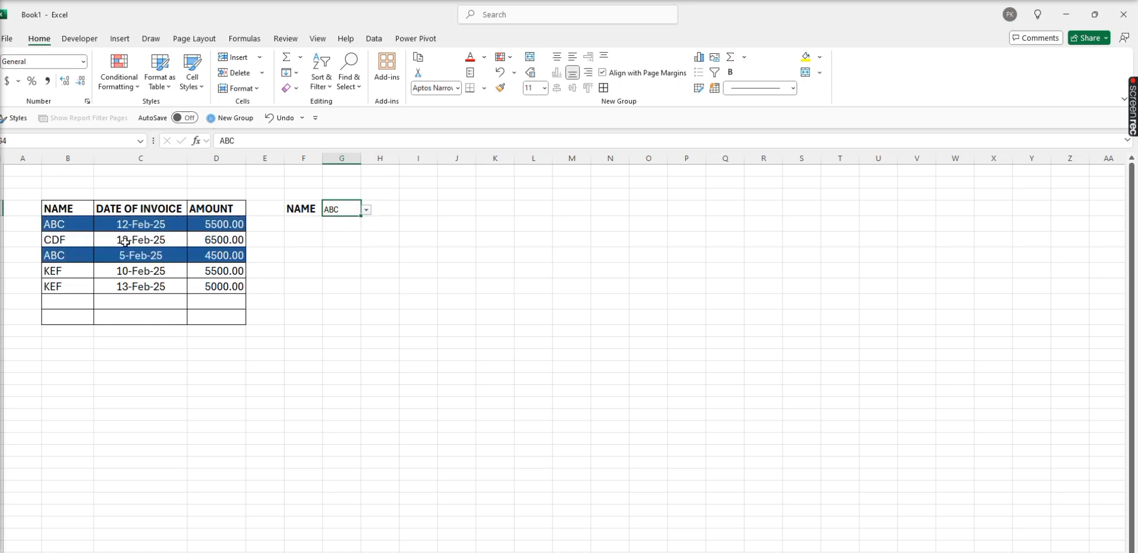
left_click(366, 210)
left_click(349, 242)
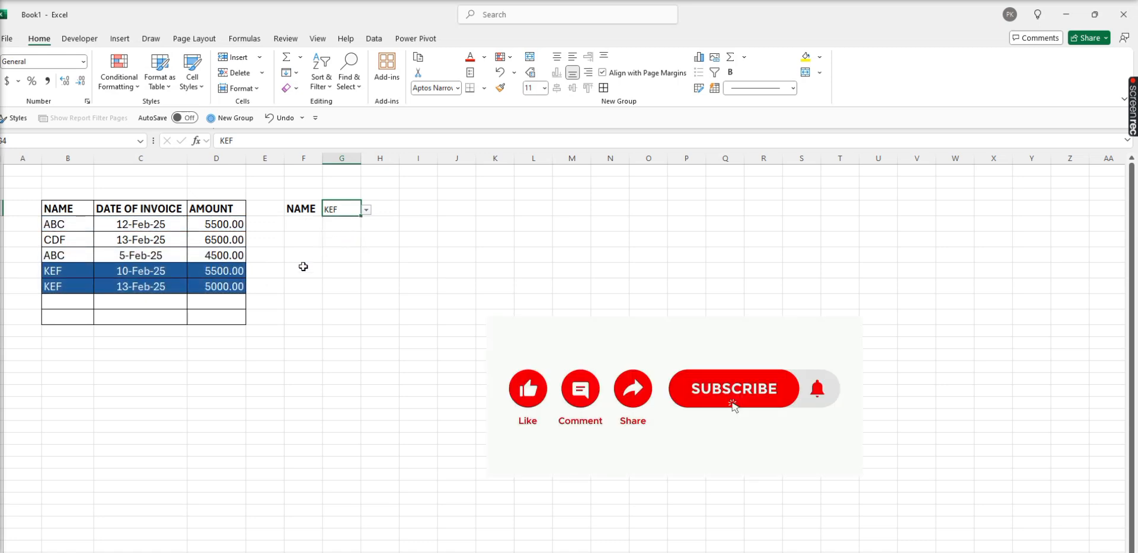